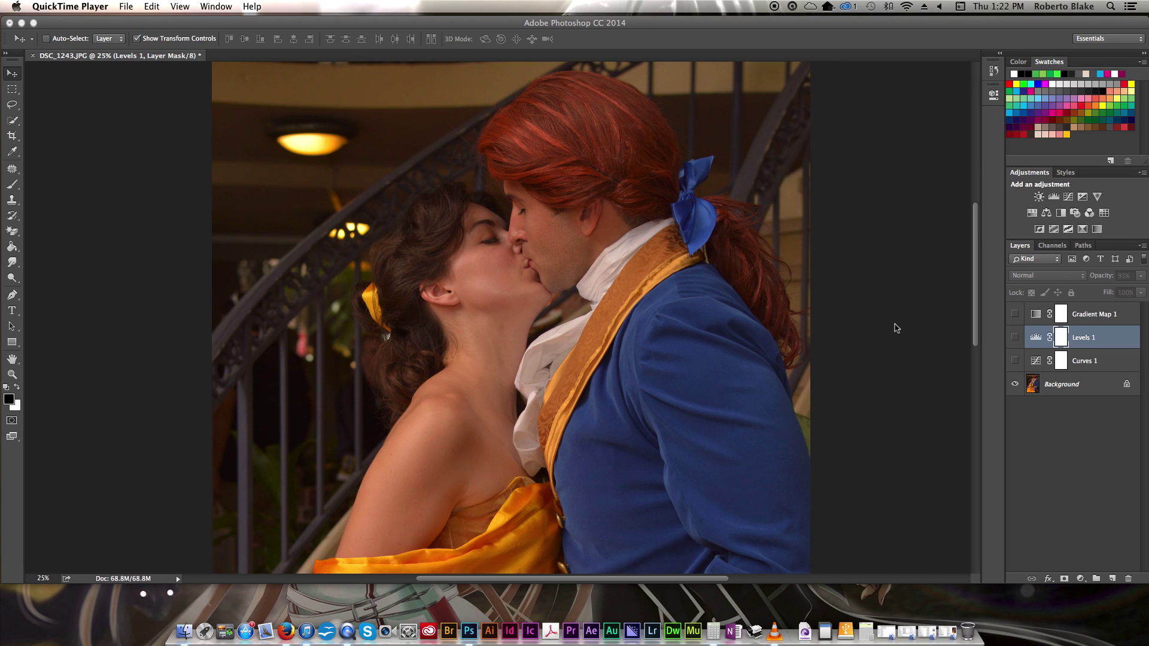
# Step: Make the Gradient Map 1 layer visible to give the cosplay photo a purple-orange tint
pyautogui.click(1015, 315)
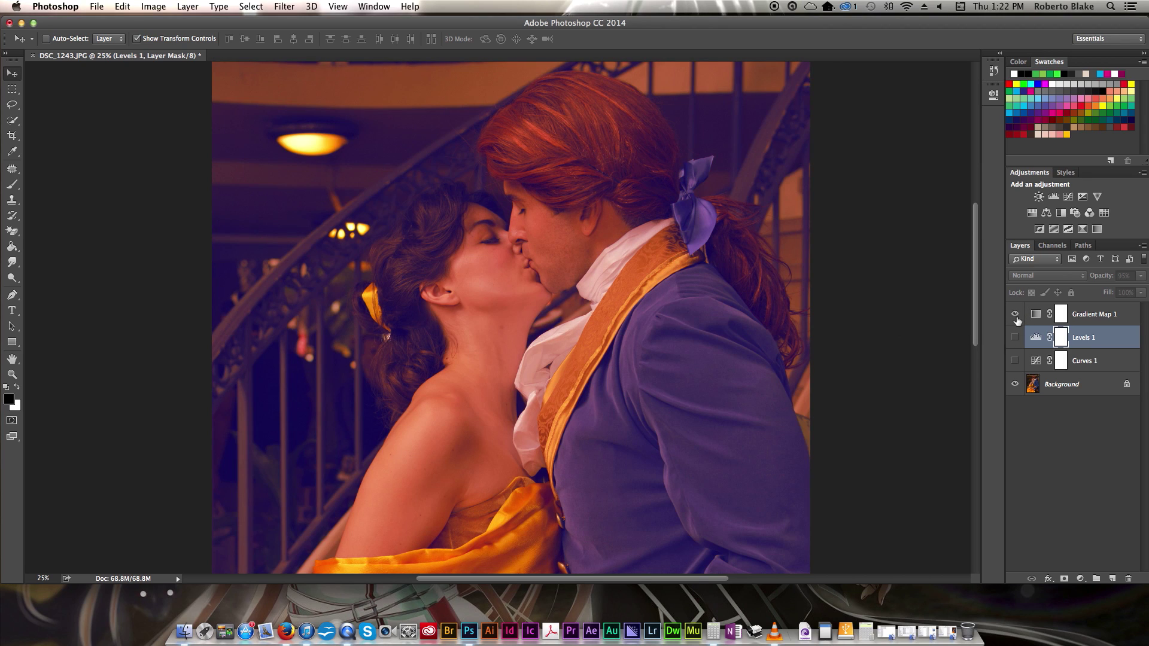
# Step: Open the Gradient Map 1 settings and browse its gradient presets without changing anything
pyautogui.click(1025, 317)
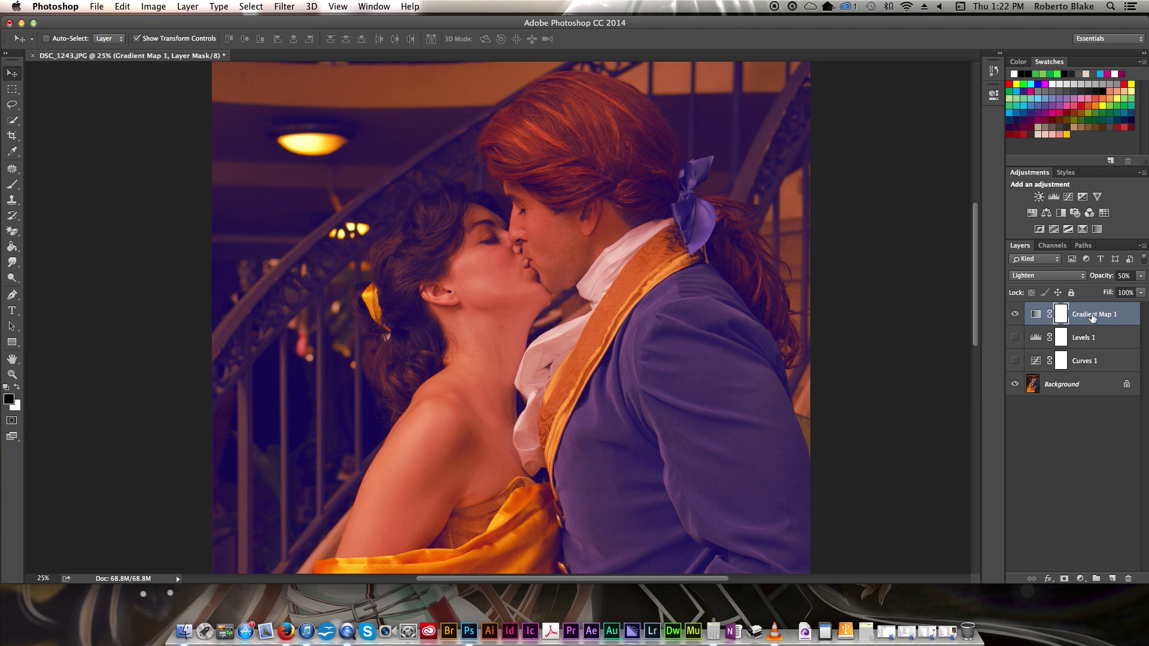
pyautogui.click(1036, 317)
pyautogui.doubleClick(1036, 317)
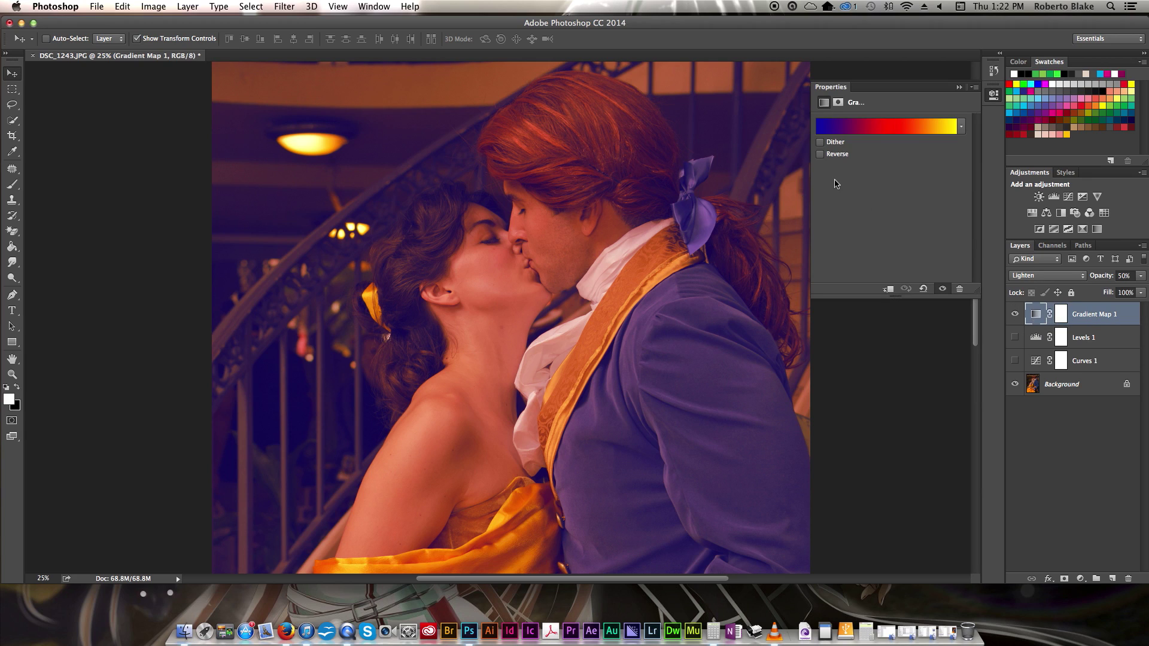
pyautogui.click(961, 126)
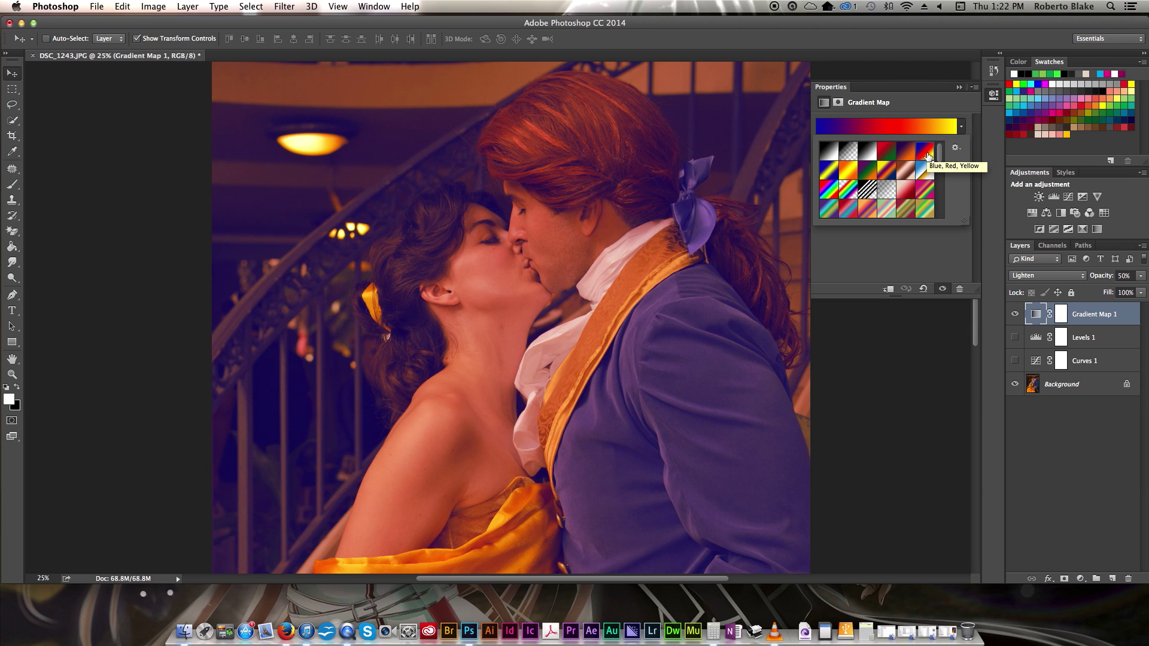
pyautogui.click(936, 248)
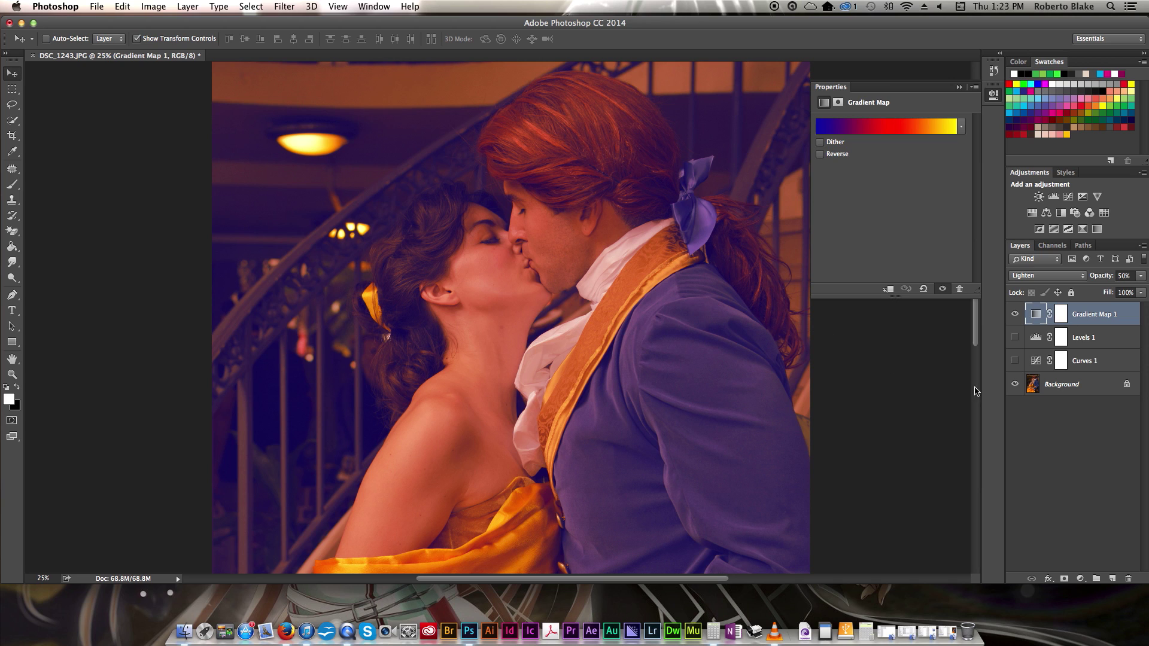
# Step: Turn on the Levels 1 and Curves 1 adjustments and select Curves 1
pyautogui.click(1014, 338)
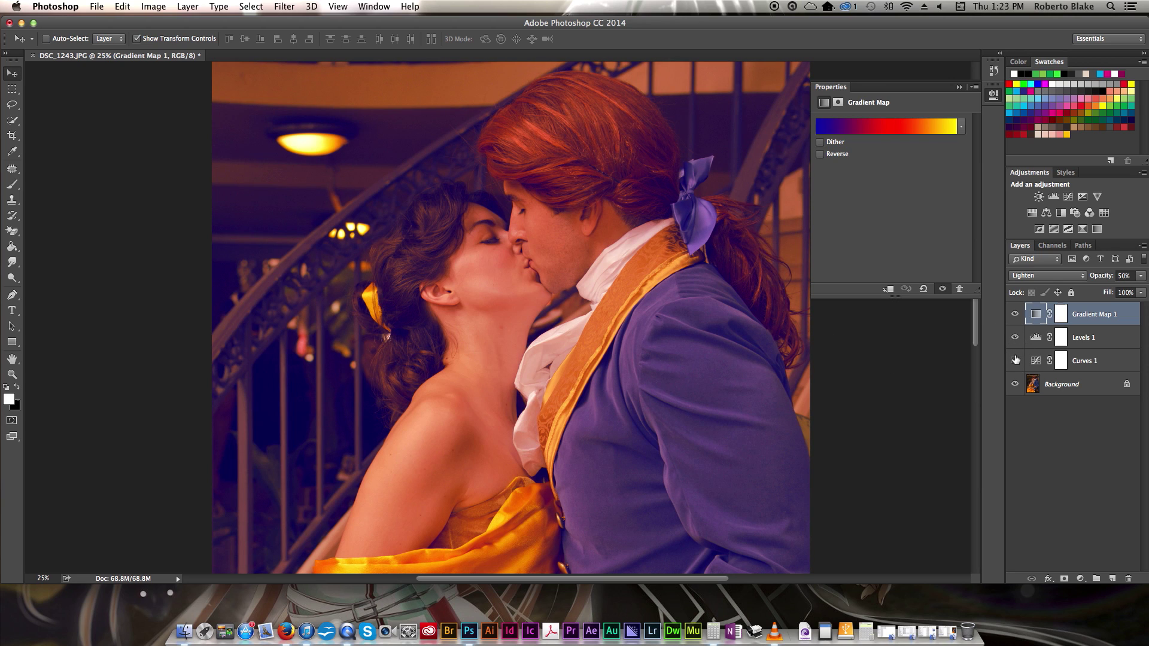
pyautogui.click(1015, 361)
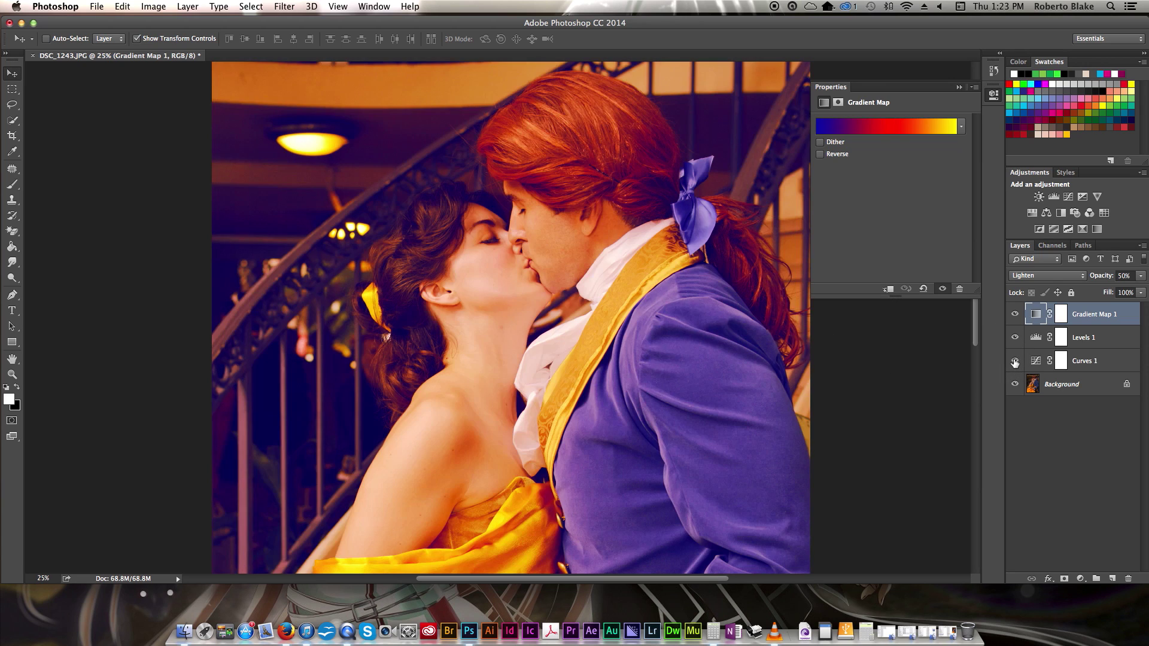
pyautogui.click(1092, 363)
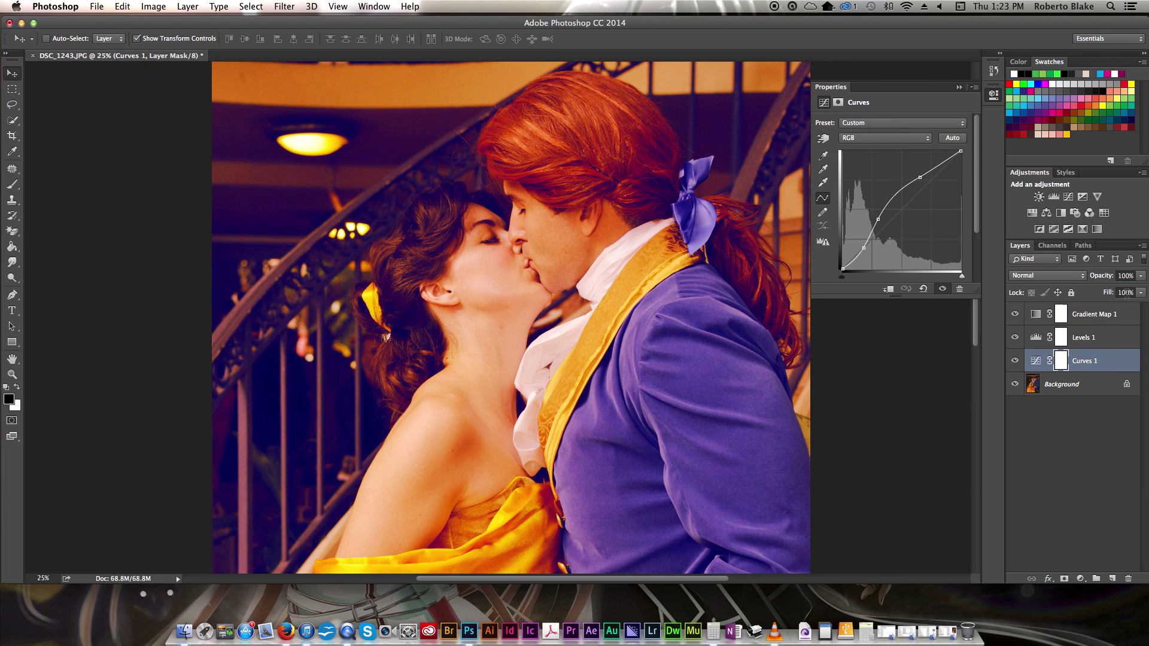
# Step: Lower Curves 1 to 55% opacity, compare it hidden and shown, and close its curve settings
pyautogui.moveTo(1142, 279); pyautogui.dragTo(1117, 292)
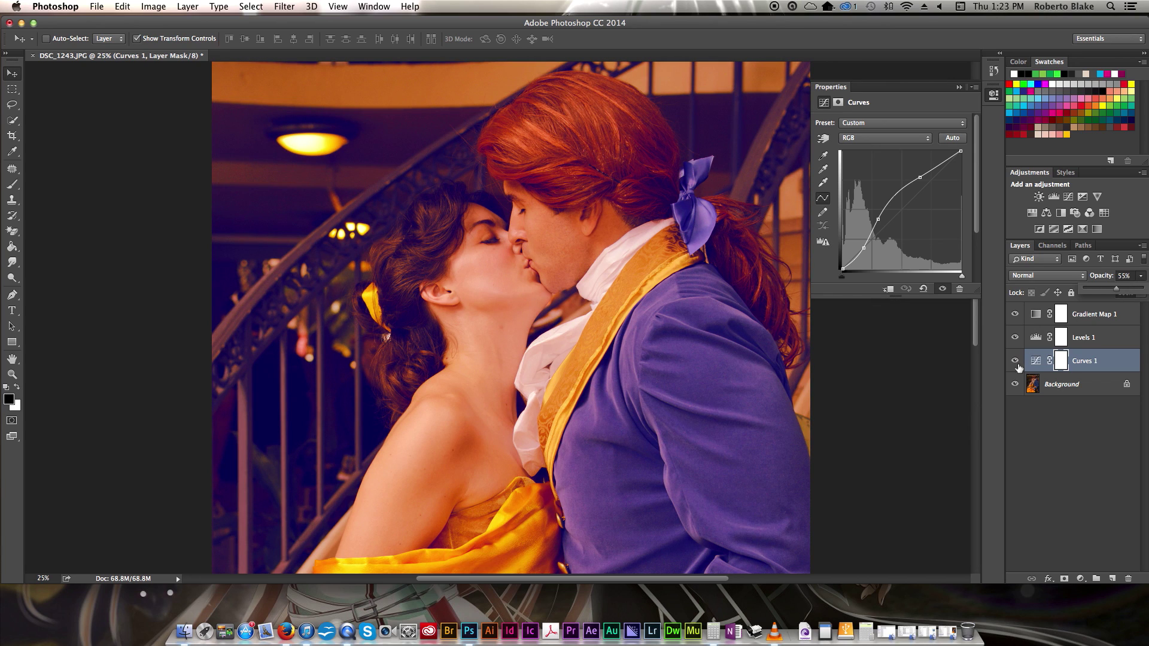
pyautogui.click(1015, 362)
pyautogui.click(1016, 362)
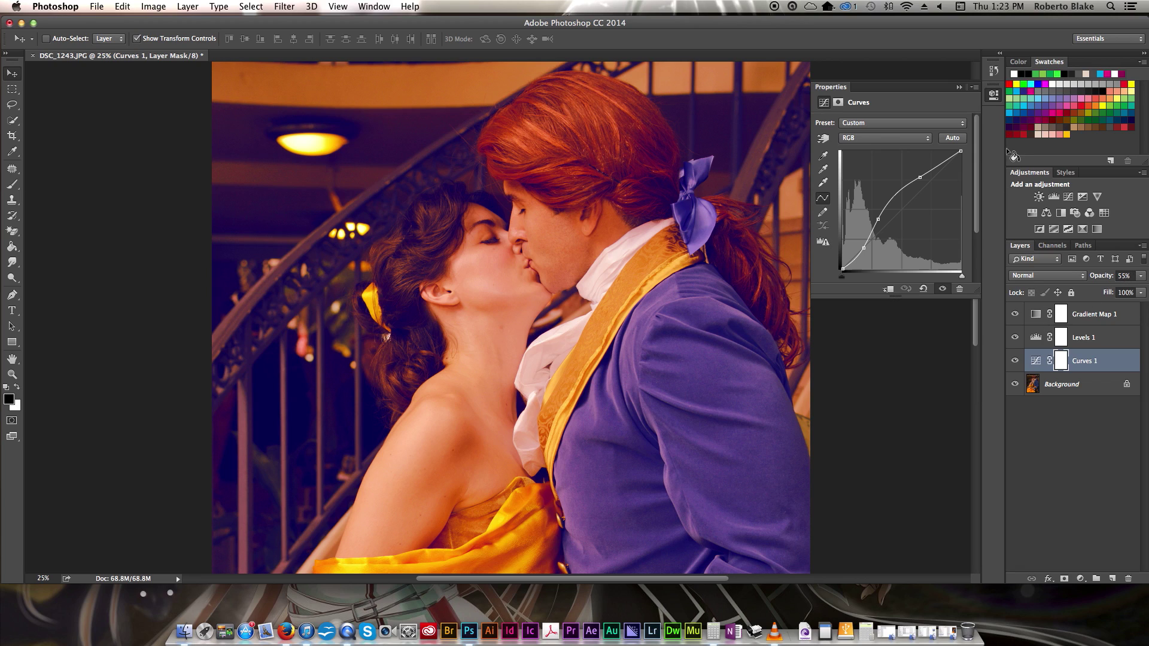
pyautogui.click(960, 88)
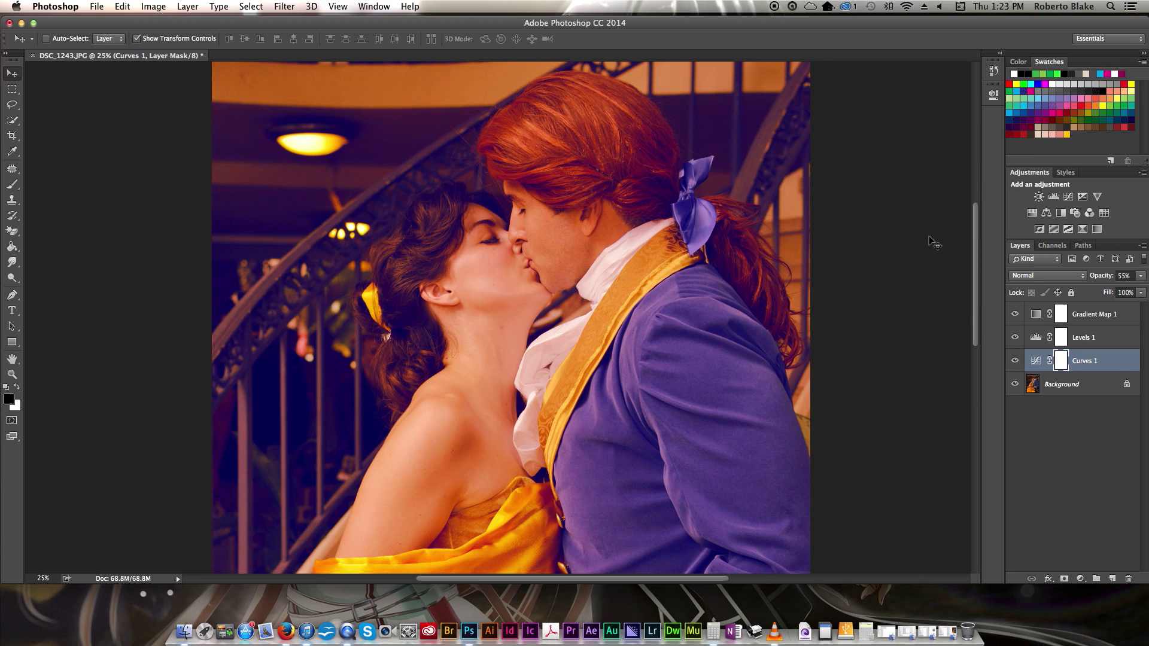
pyautogui.moveTo(976, 230); pyautogui.dragTo(976, 233)
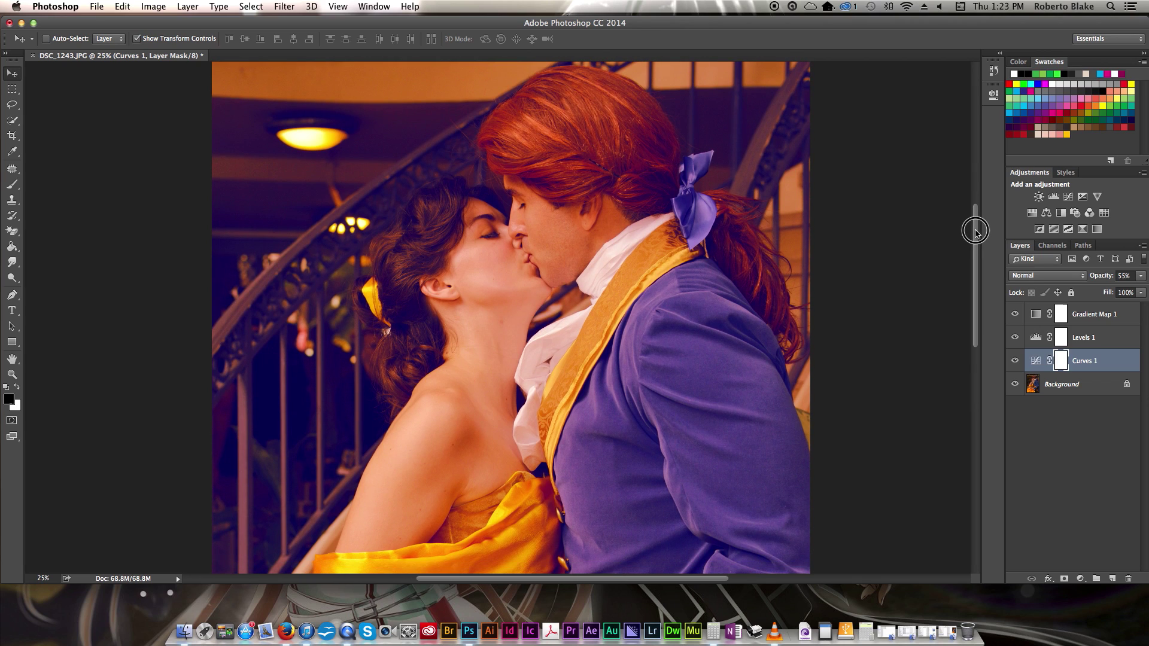
# Step: Try the purple-orange, red-green, violet-green-orange, blue-yellow and copper presets on Gradient Map 1, settling on blue-to-gold
pyautogui.doubleClick(1035, 316)
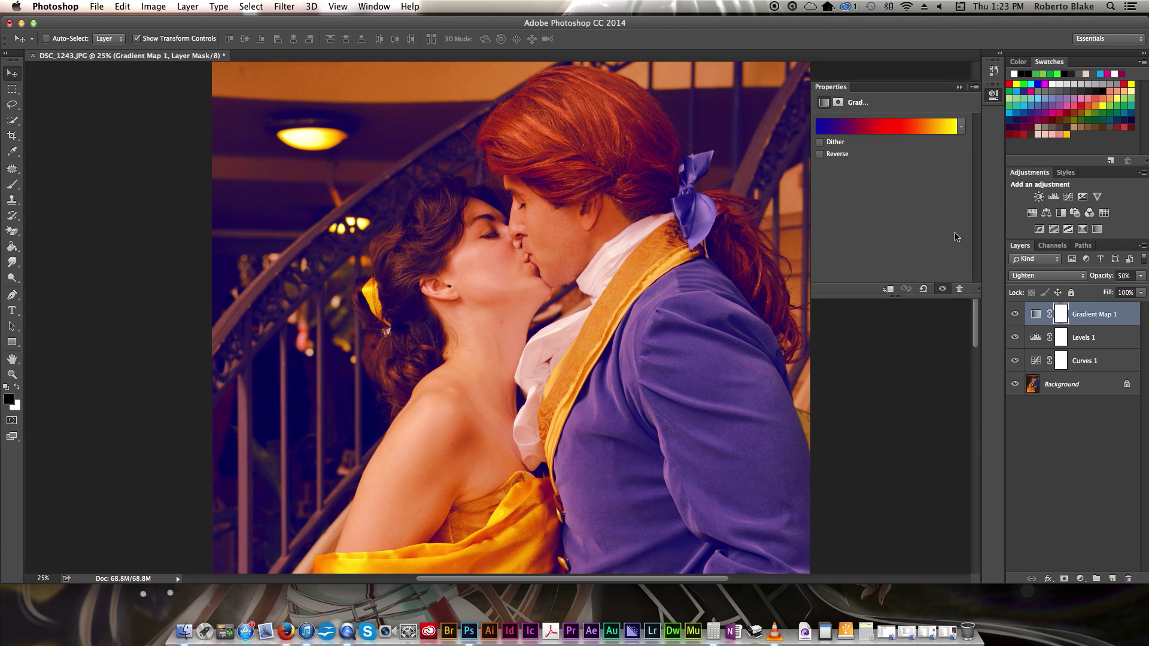
pyautogui.click(961, 126)
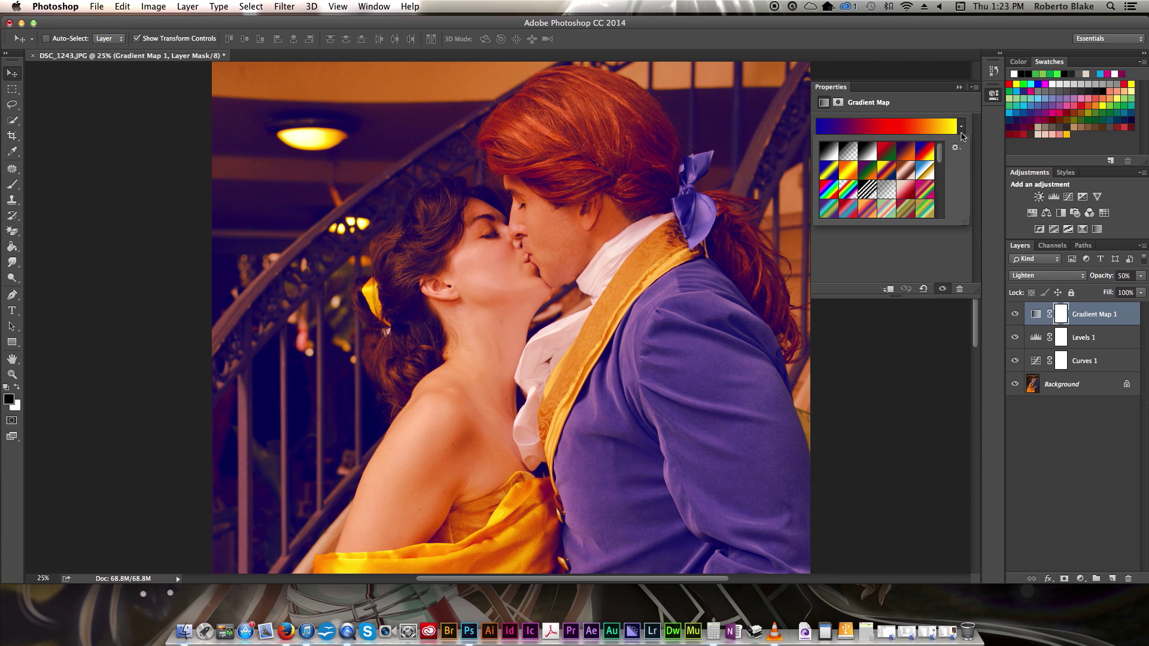
pyautogui.click(908, 159)
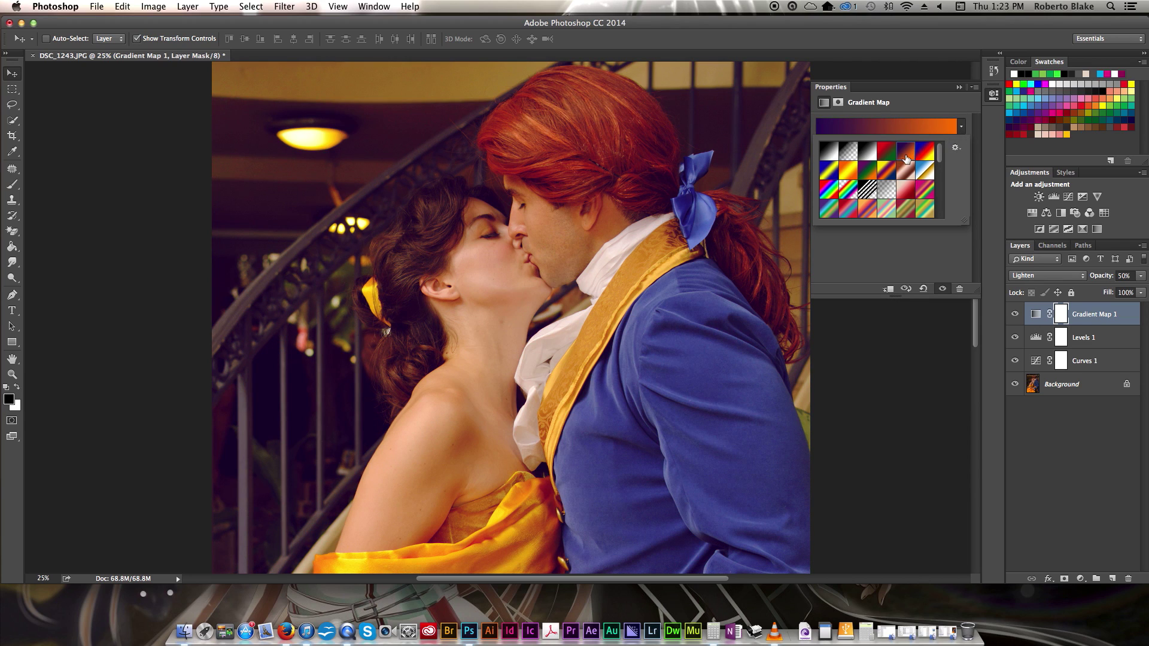
pyautogui.click(892, 157)
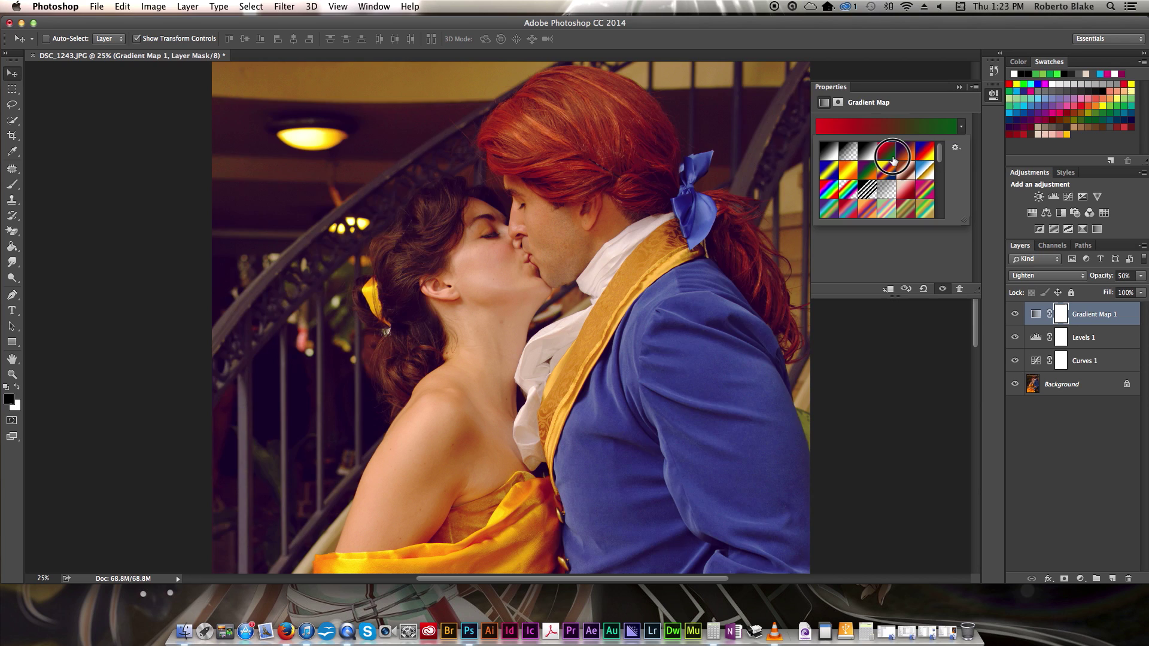
pyautogui.click(873, 178)
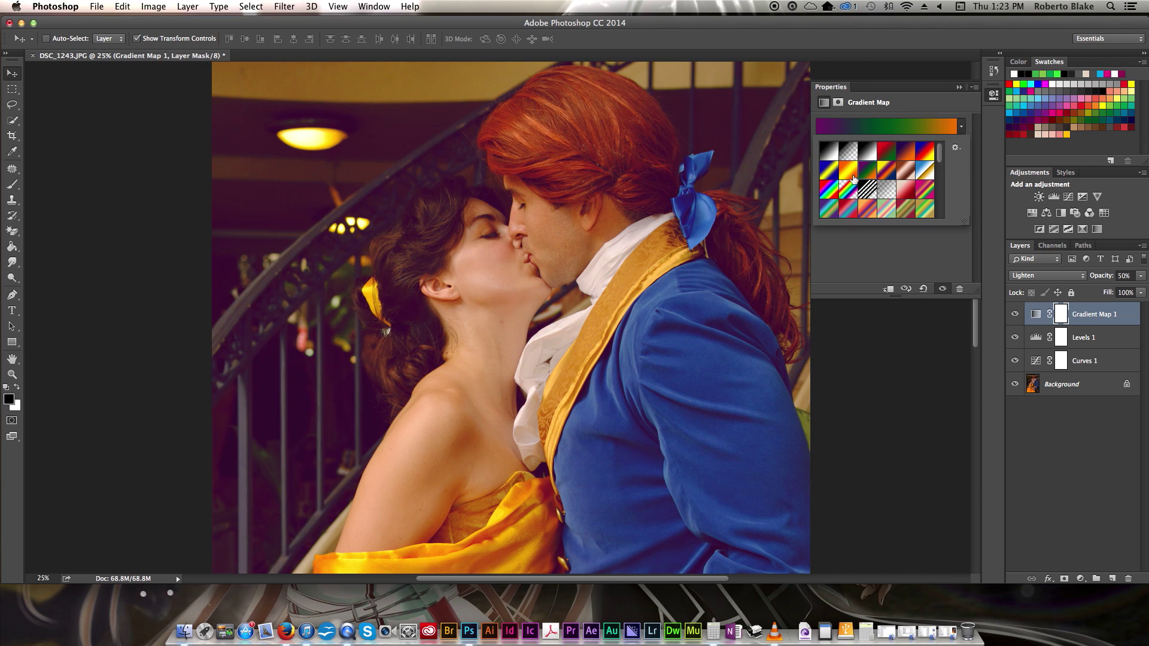
pyautogui.click(832, 178)
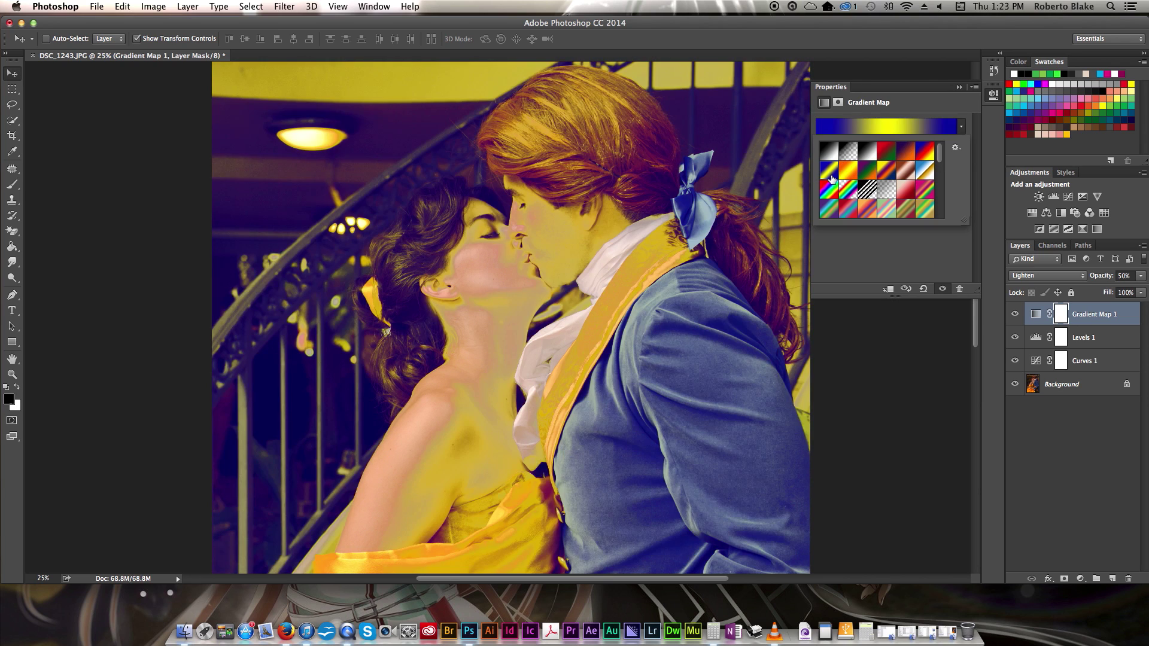
pyautogui.click(910, 175)
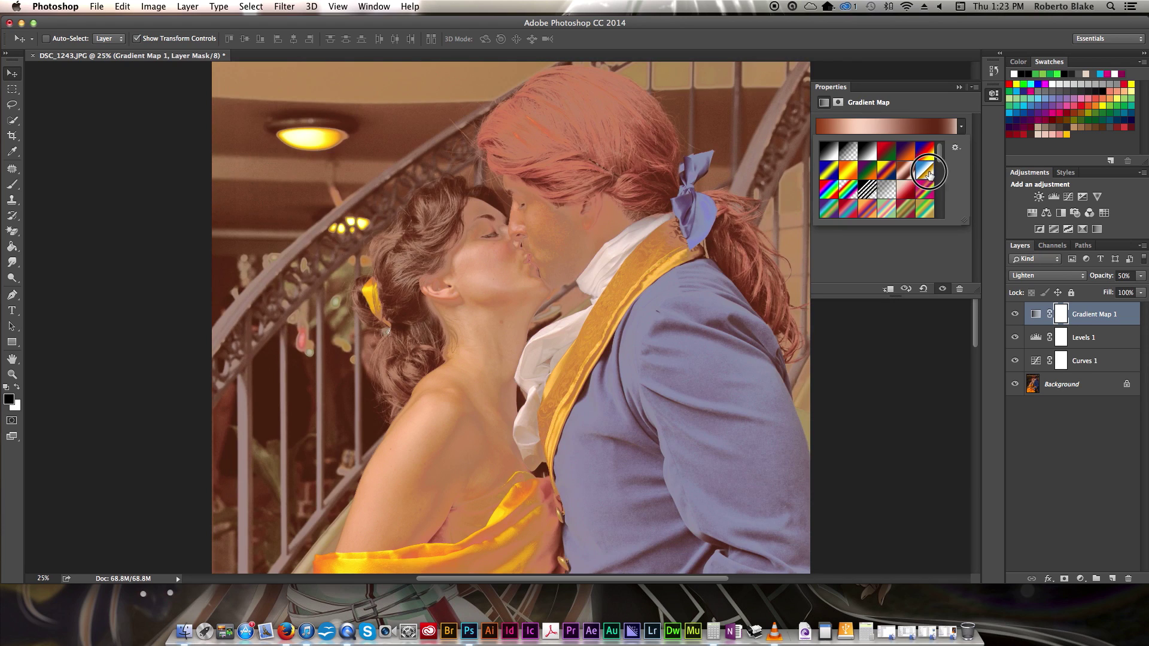
pyautogui.click(925, 172)
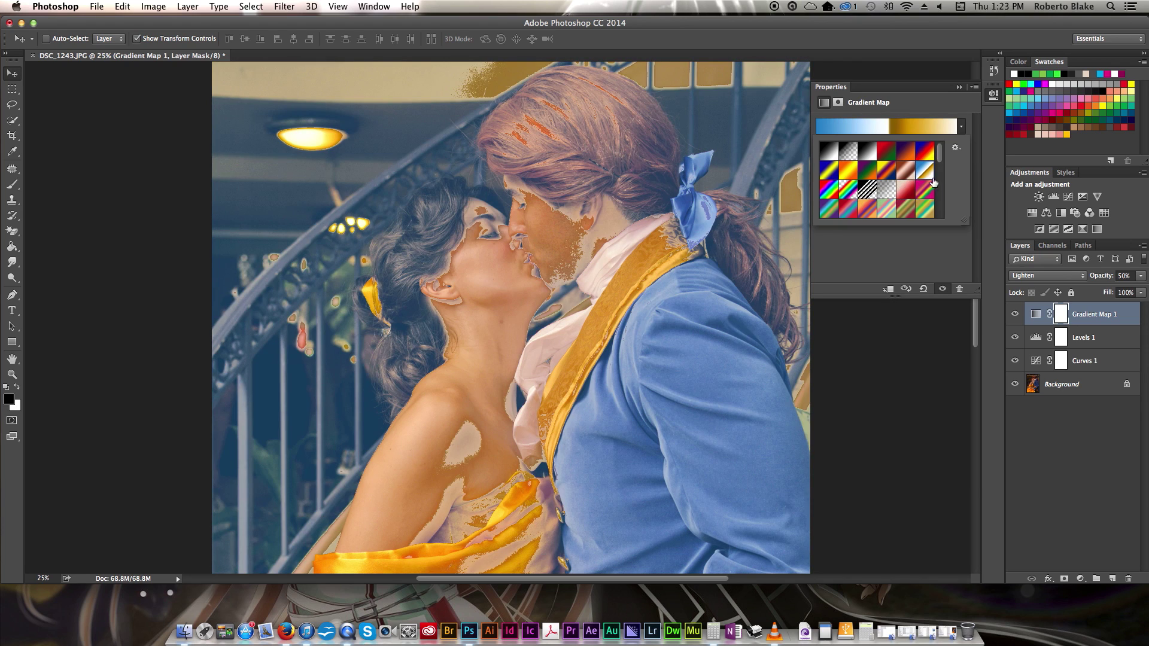
# Step: Try Multiply and Overlay blends on Gradient Map 1, then settle on Soft Light
pyautogui.click(1046, 276)
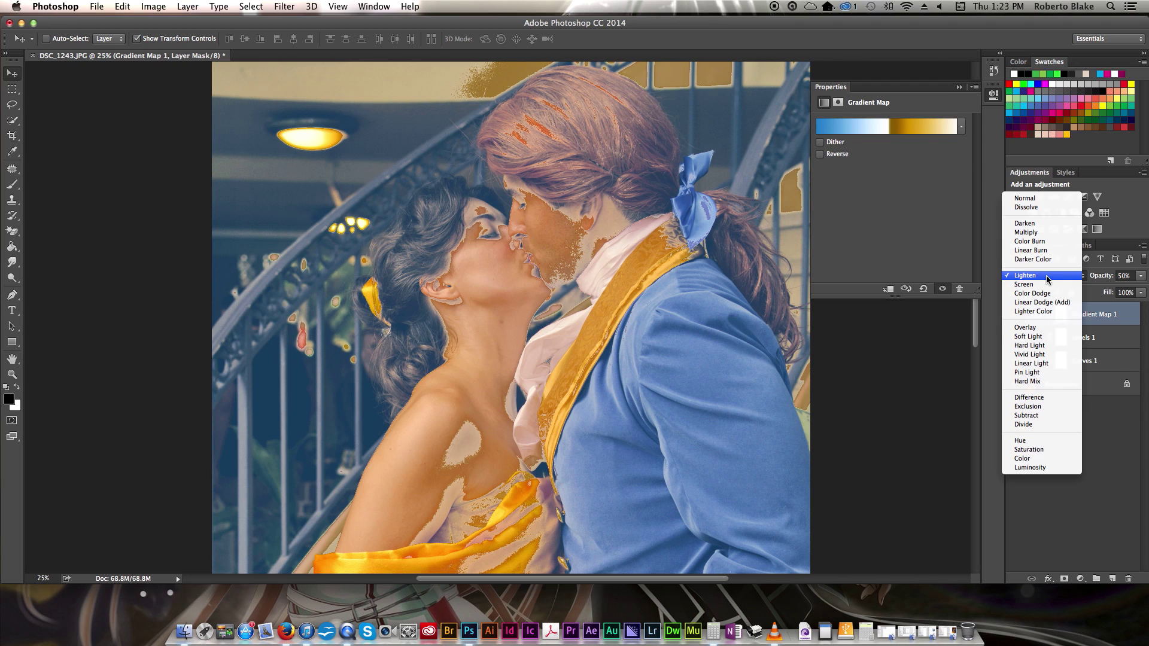
pyautogui.click(1042, 234)
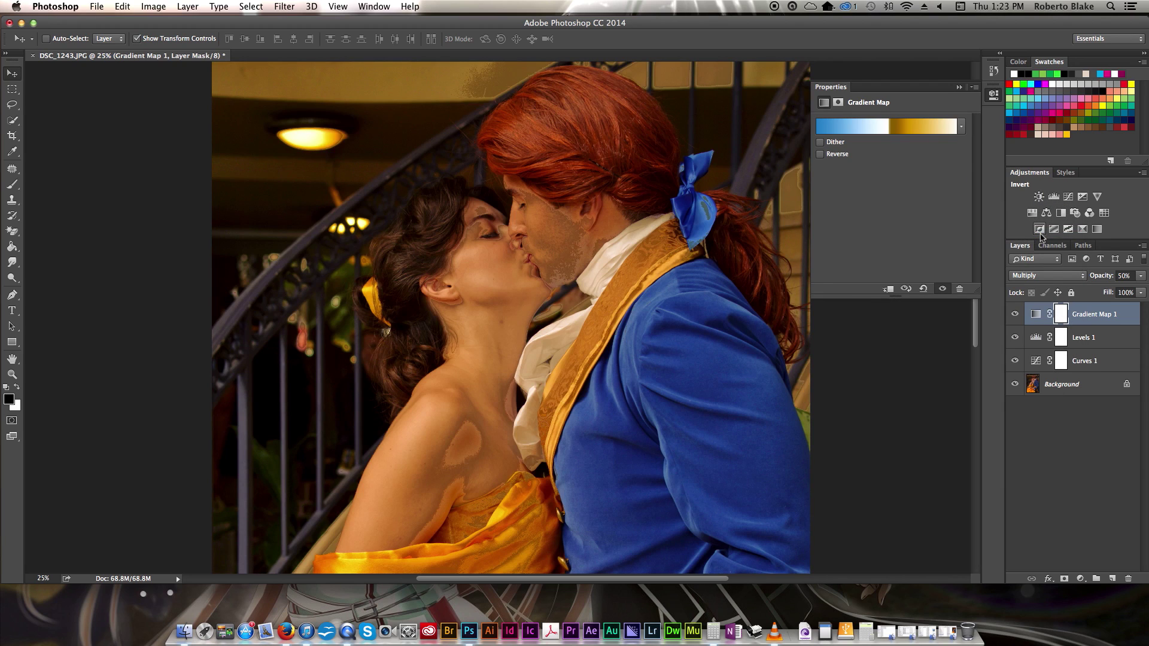
pyautogui.click(1044, 276)
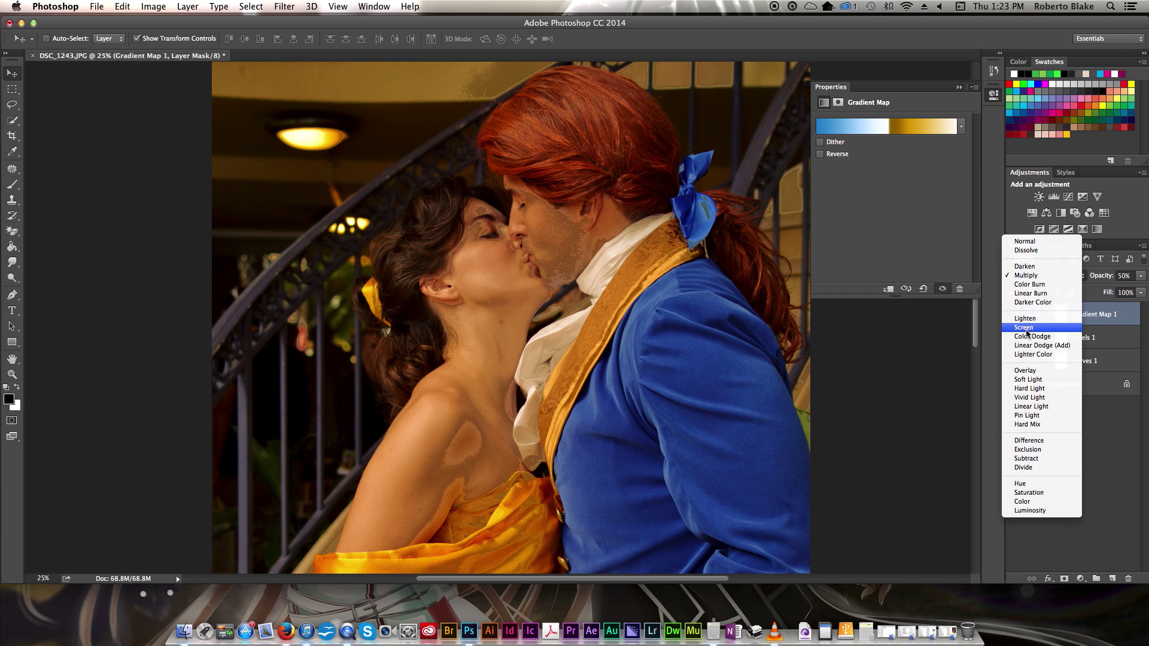
pyautogui.click(1030, 370)
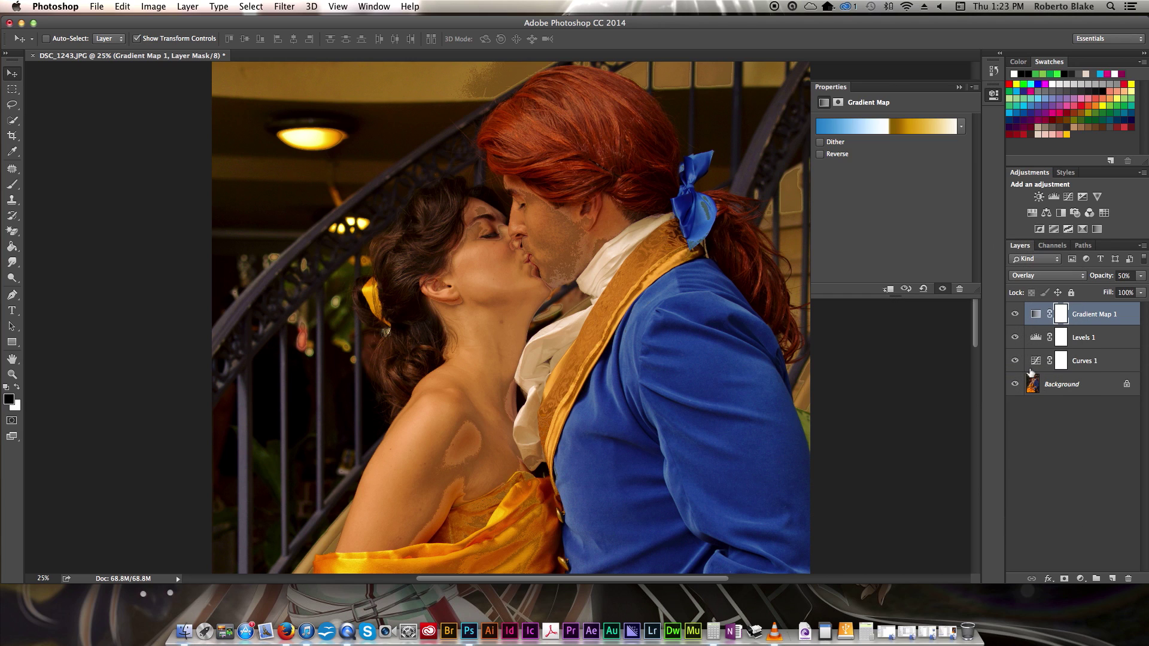
pyautogui.click(1044, 277)
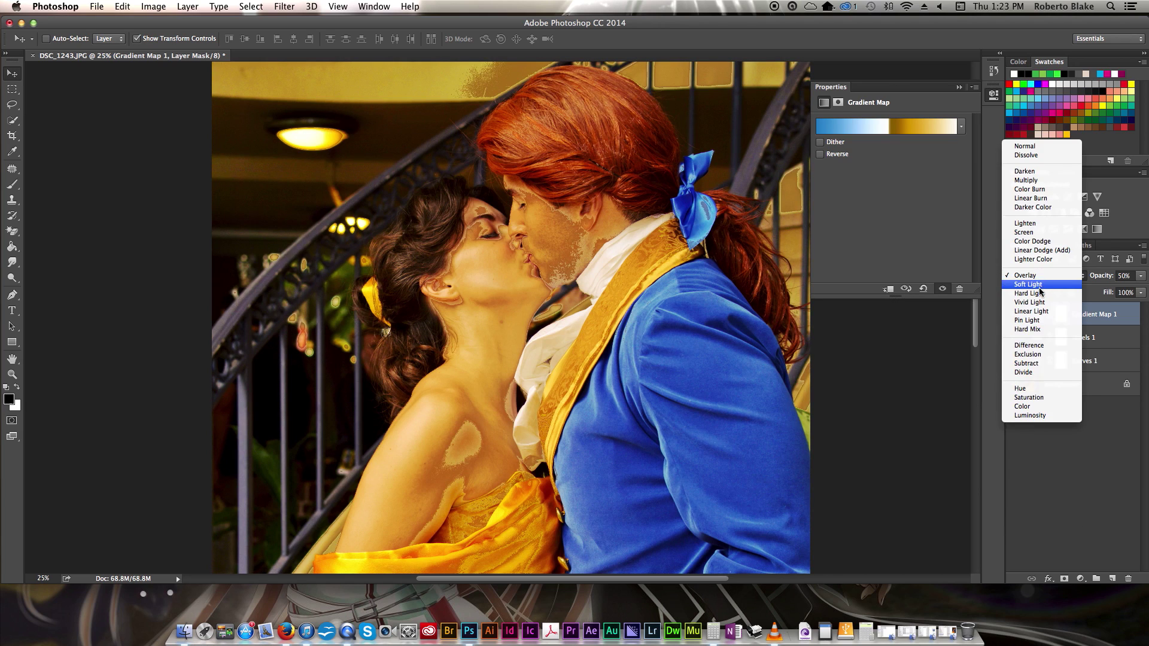
pyautogui.click(1041, 286)
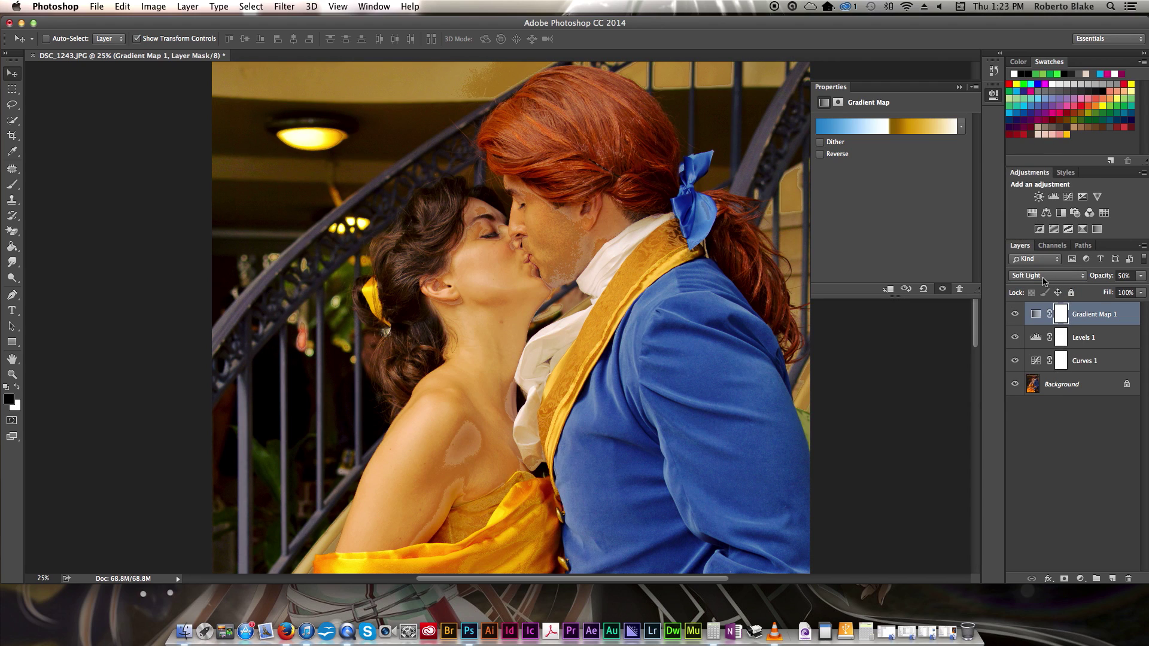
# Step: Apply the Blue, Red, Yellow gradient preset and set the layer to Hue blend after trying Color
pyautogui.click(953, 127)
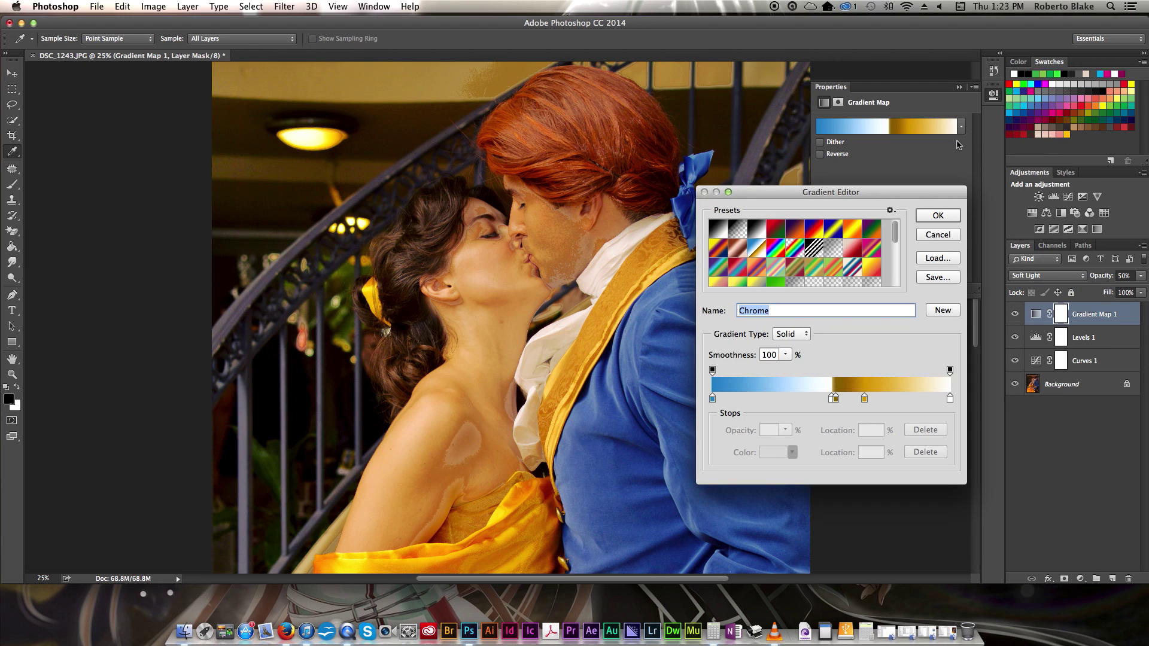
pyautogui.click(817, 234)
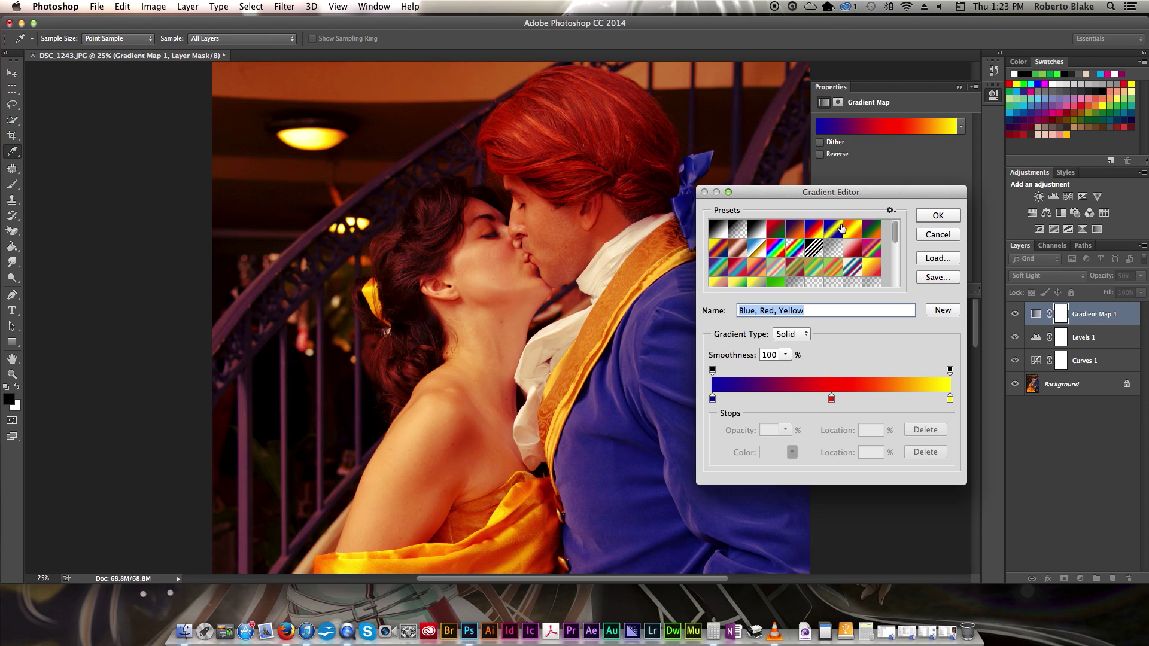
pyautogui.click(938, 223)
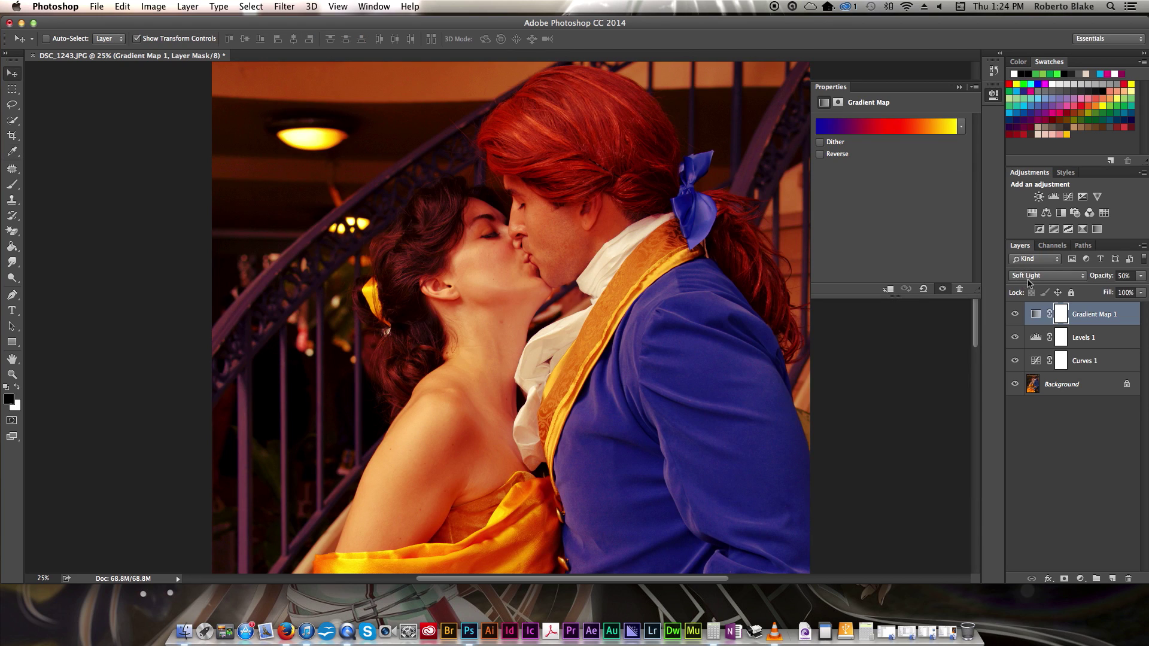
pyautogui.click(1028, 280)
pyautogui.click(1033, 400)
pyautogui.click(1042, 279)
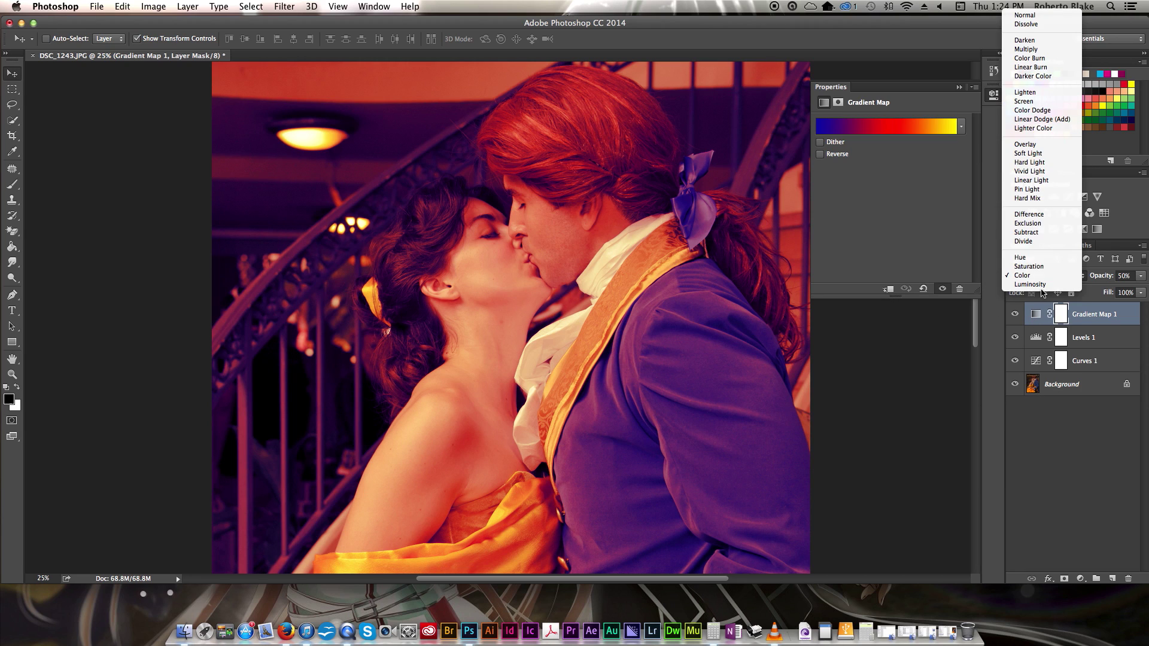
pyautogui.click(1021, 258)
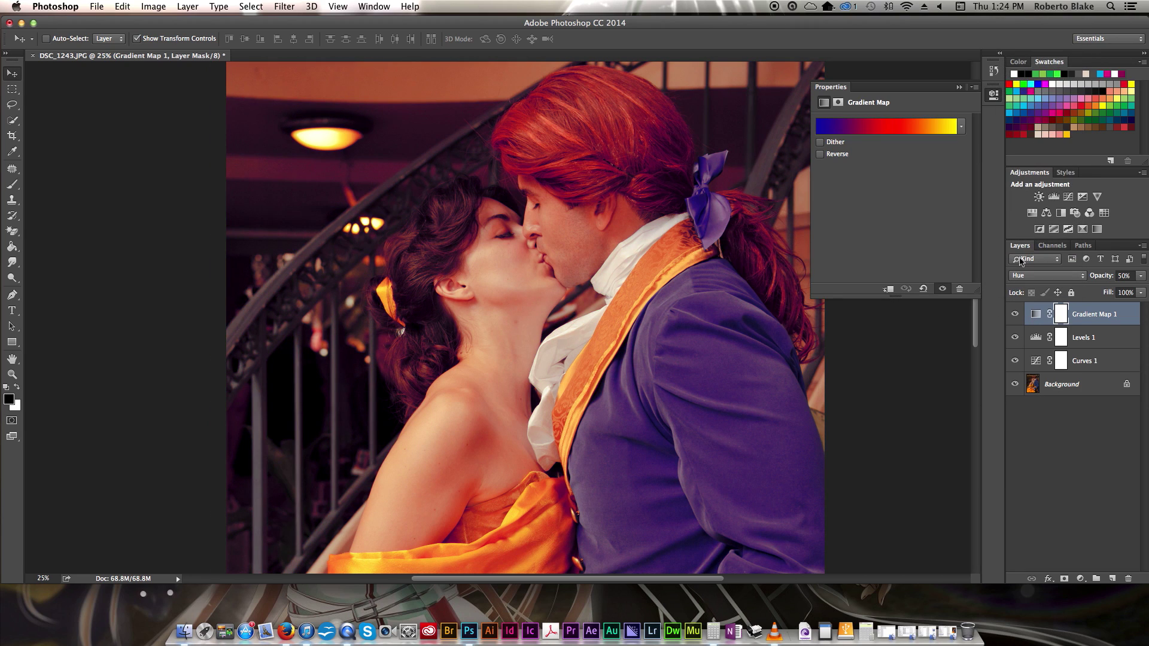
# Step: Try the purple-orange and red-green presets, then open the red-green gradient in the Gradient Editor
pyautogui.click(961, 126)
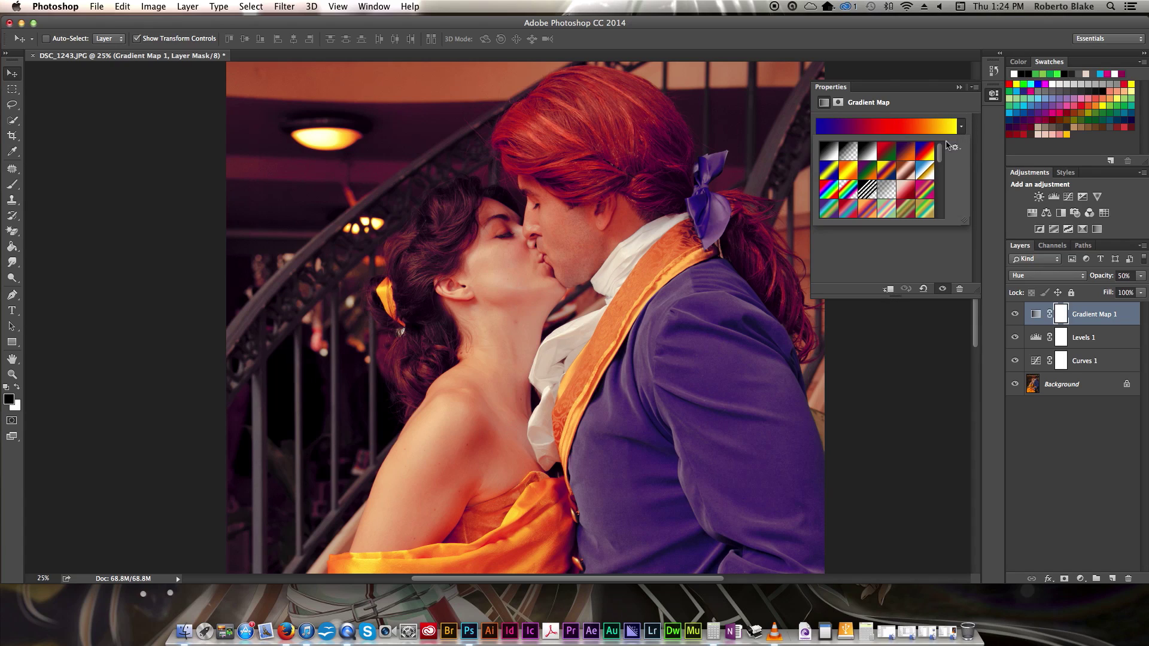
pyautogui.click(905, 156)
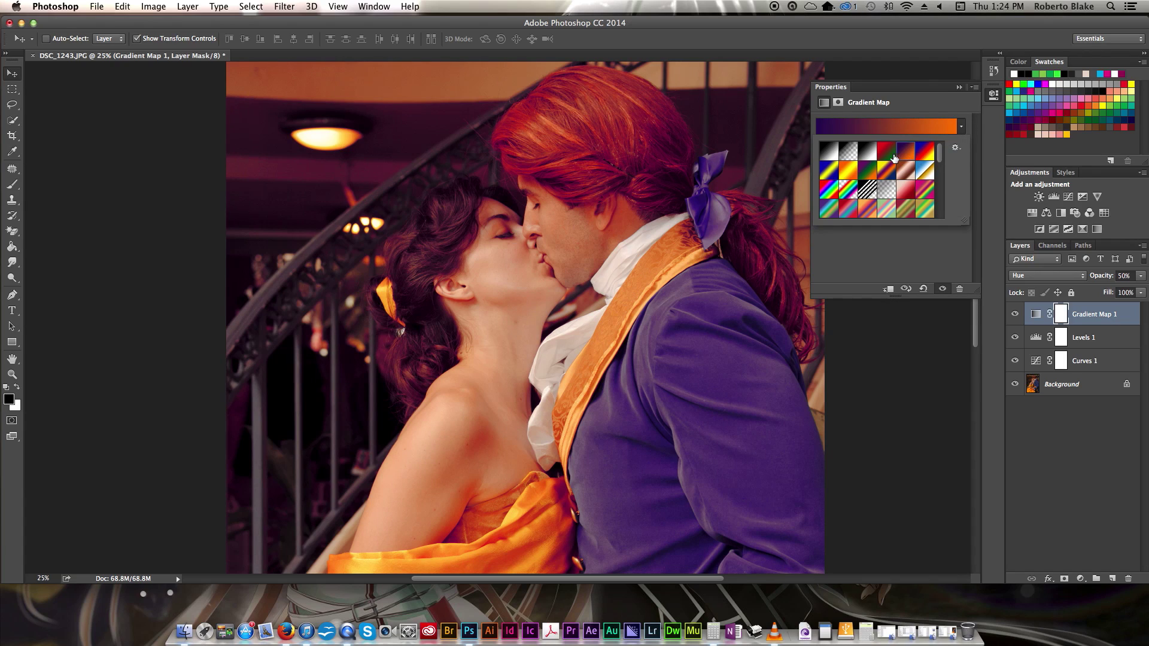
pyautogui.click(890, 156)
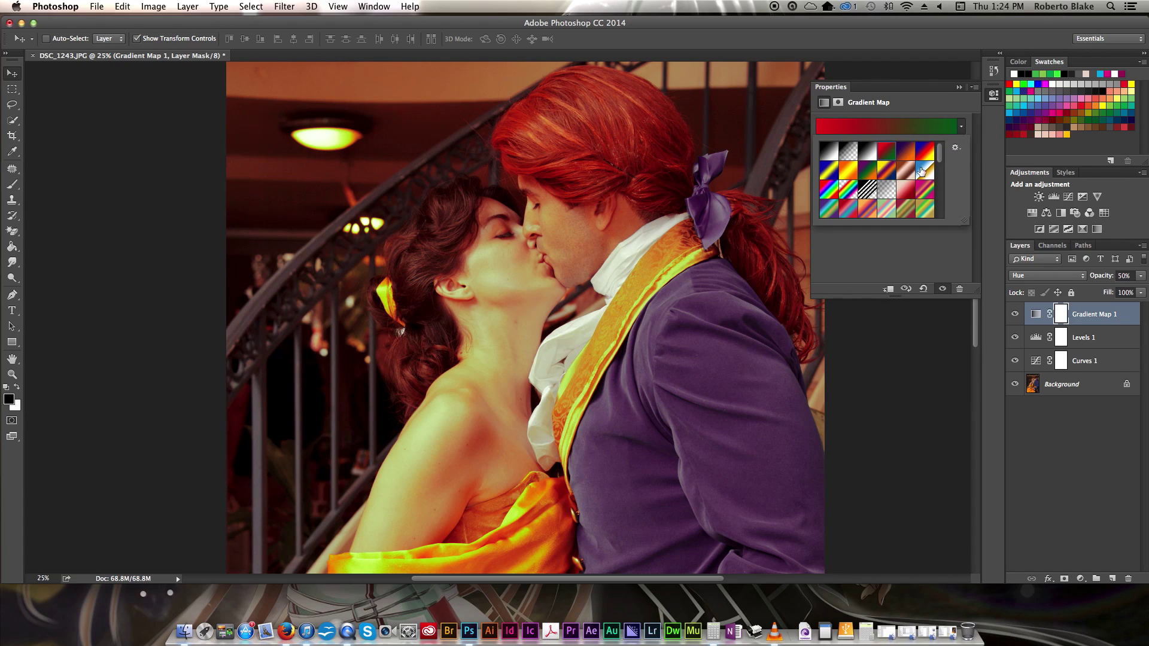
pyautogui.click(960, 128)
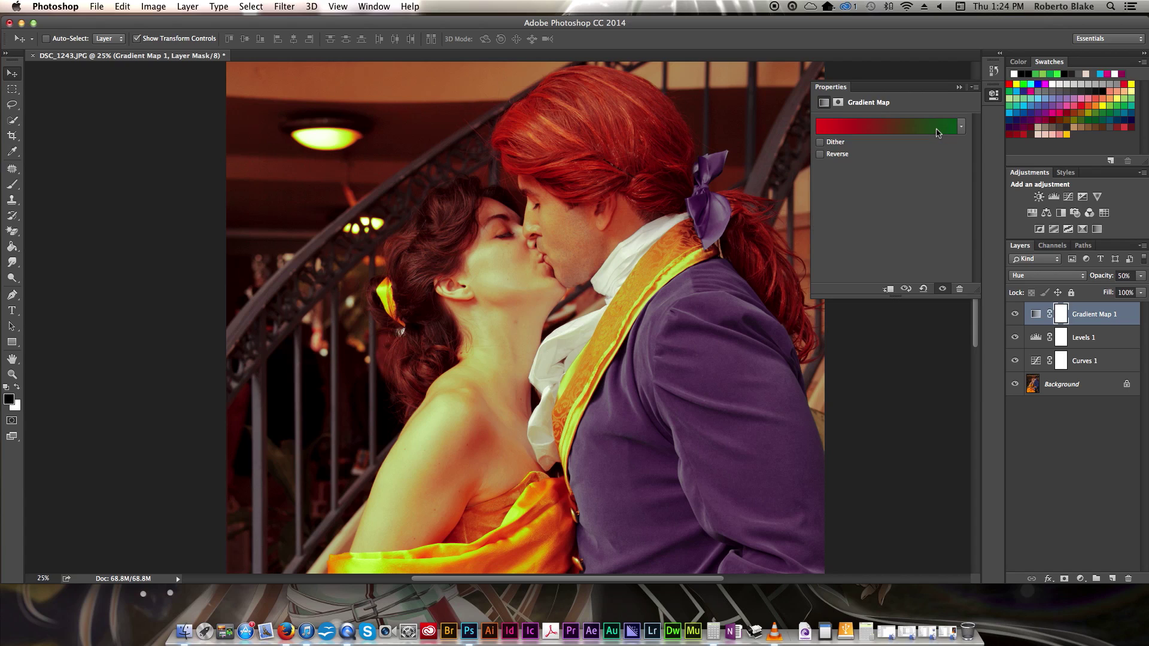
pyautogui.click(925, 134)
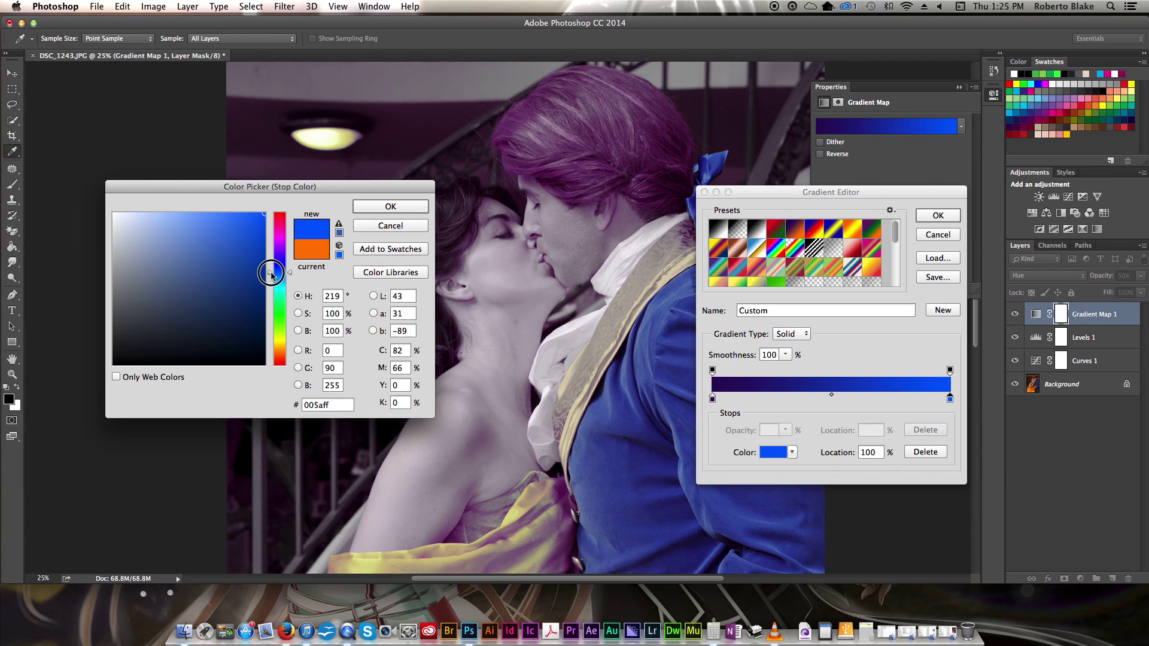
# Step: Experiment with the gradient stop colours, then apply and confirm the Violet, Orange preset
pyautogui.moveTo(273, 259); pyautogui.dragTo(271, 272)
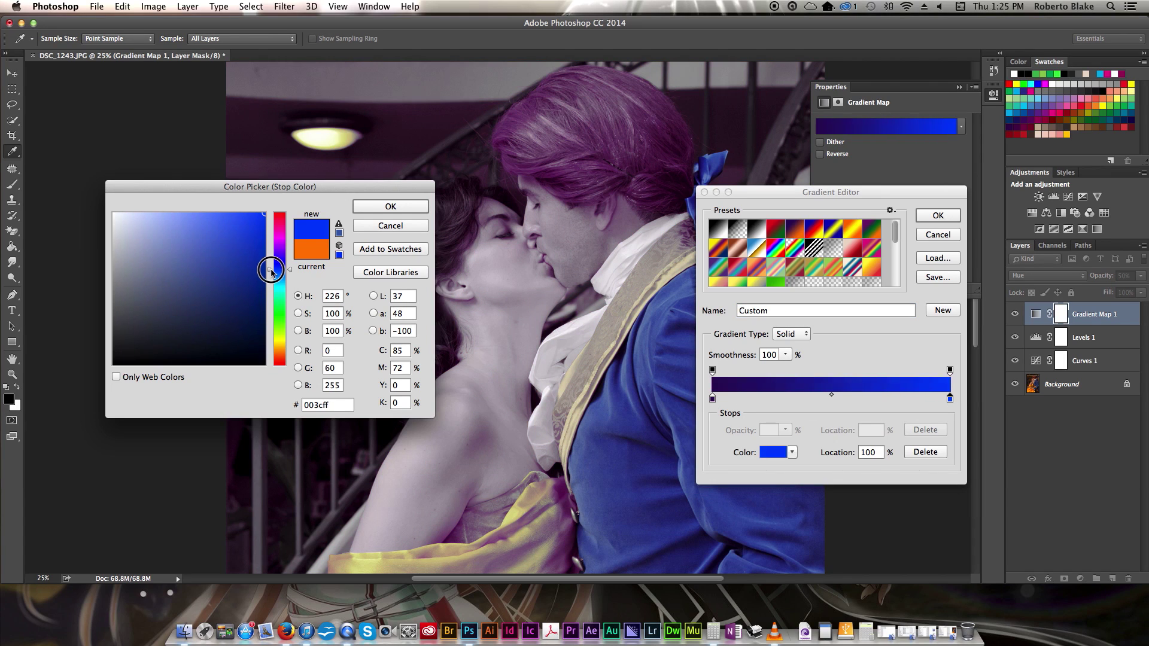
pyautogui.click(398, 206)
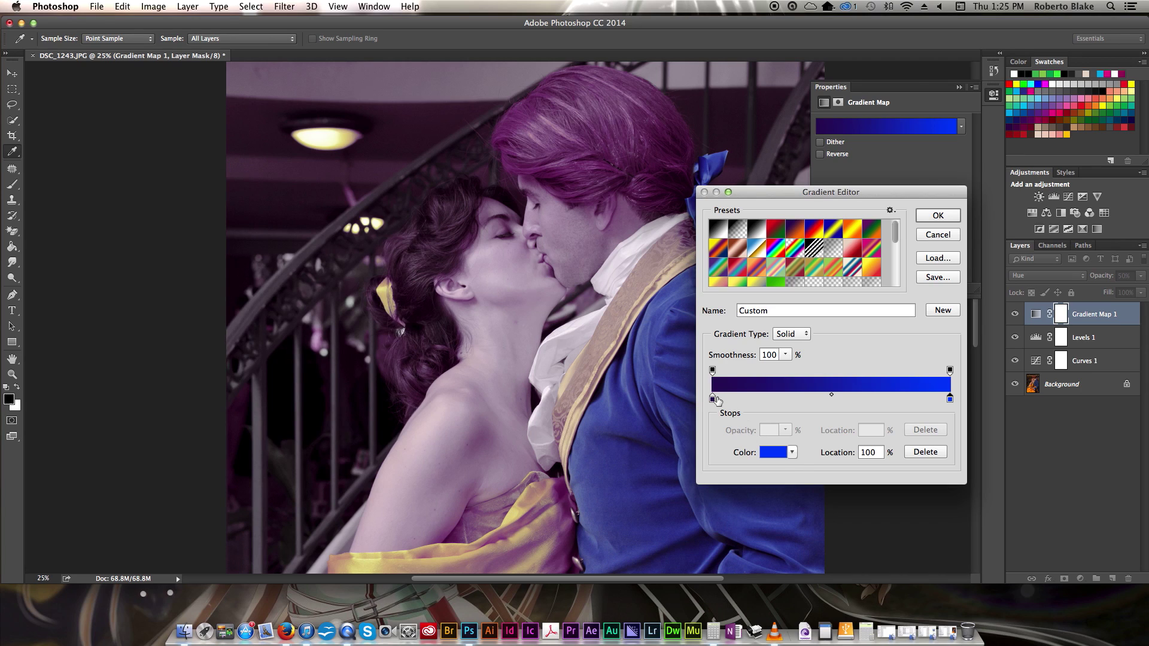
pyautogui.click(712, 399)
pyautogui.click(773, 452)
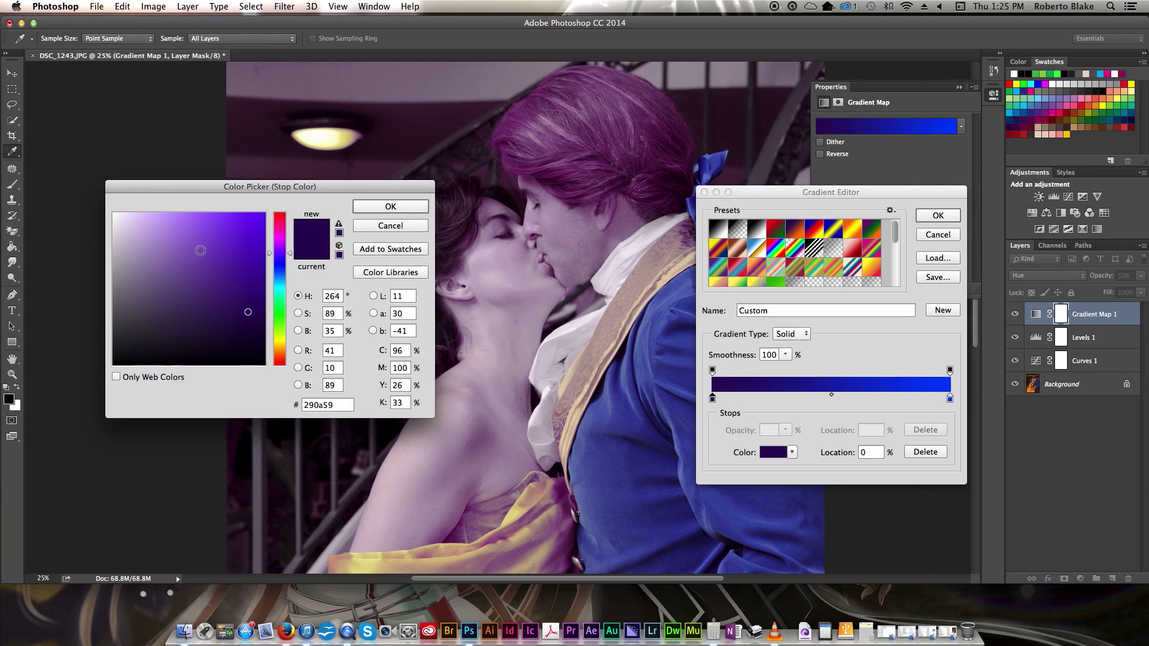
pyautogui.hscroll(-2, 273, 262)
pyautogui.moveTo(269, 257)
pyautogui.mouseDown()
pyautogui.moveTo(268, 361)
pyautogui.moveTo(270, 258)
pyautogui.mouseUp()
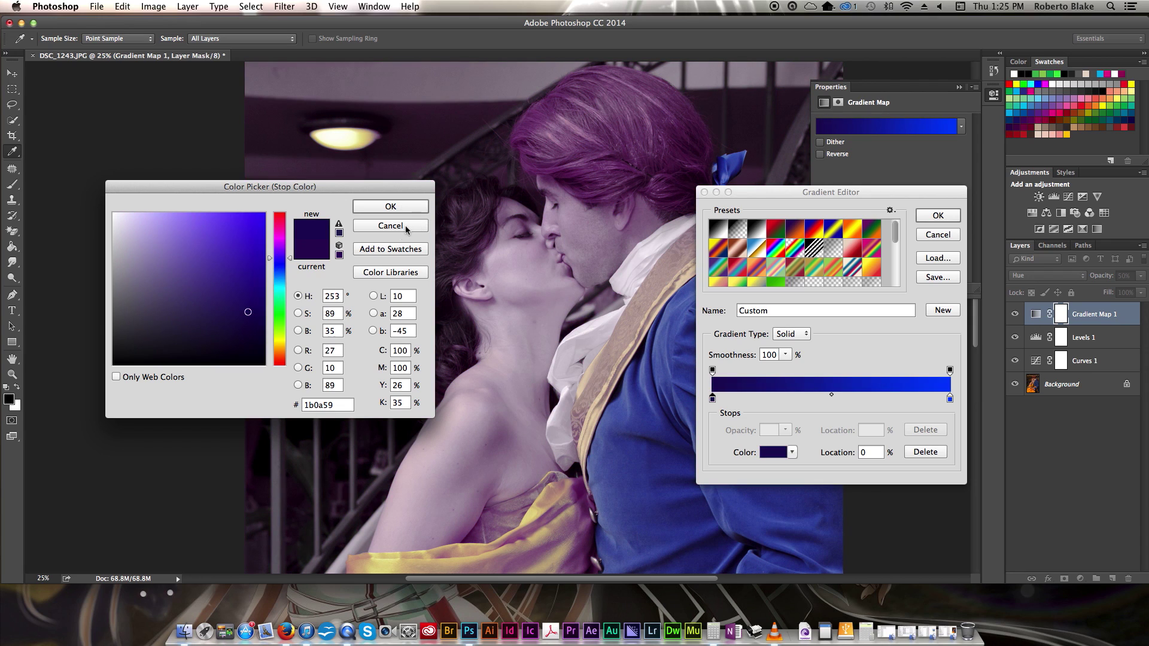
pyautogui.click(405, 226)
pyautogui.click(795, 230)
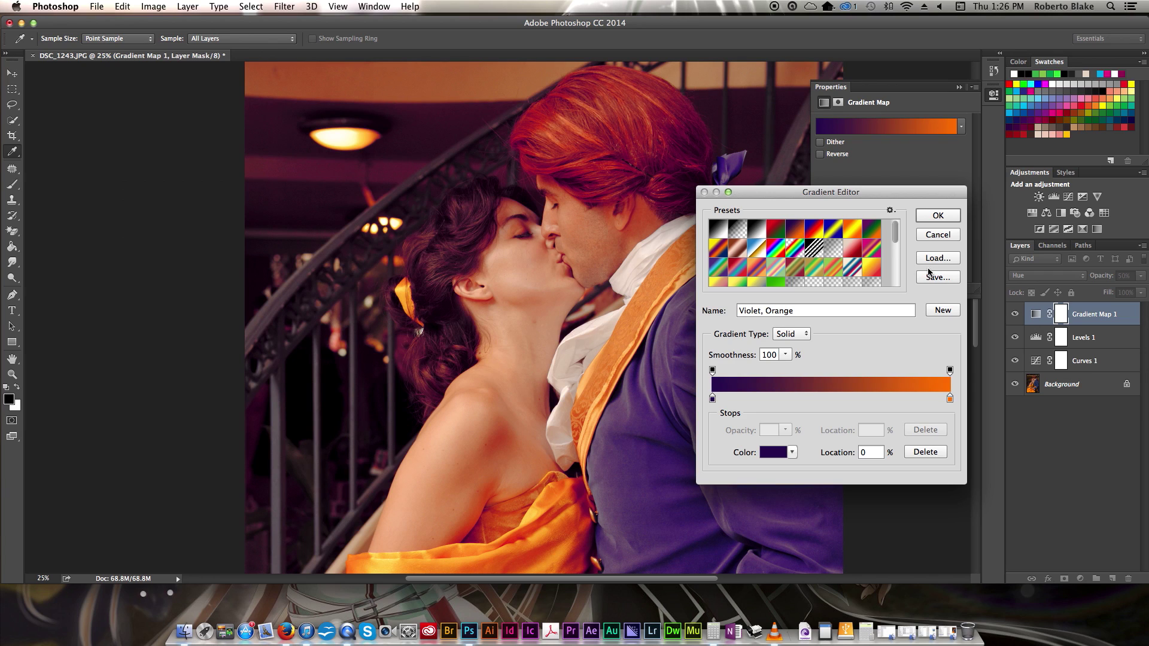
pyautogui.click(938, 216)
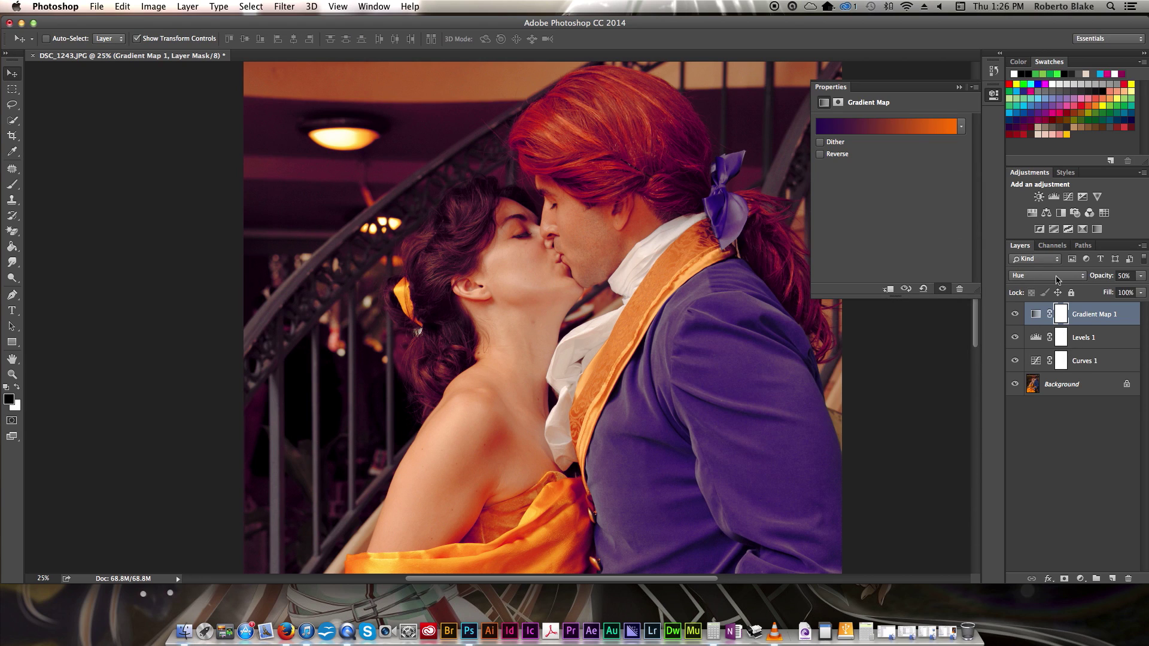
# Step: Fit the photo on screen and try Overlay and Soft Light blends on Gradient Map 1
pyautogui.click(1056, 277)
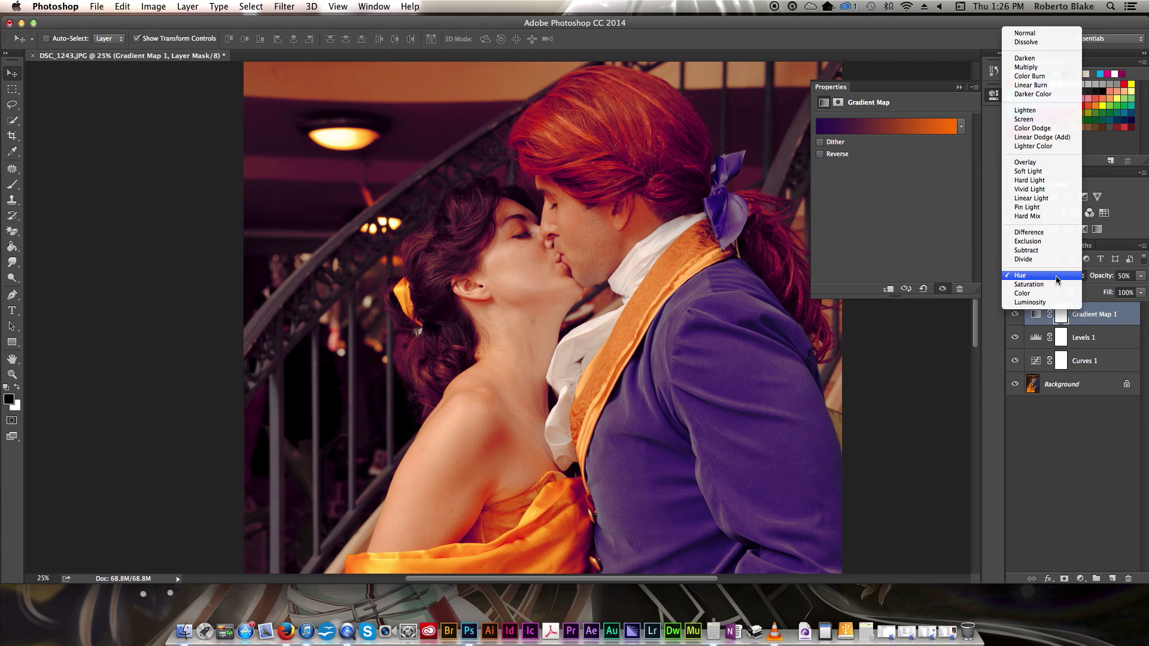
pyautogui.click(1051, 164)
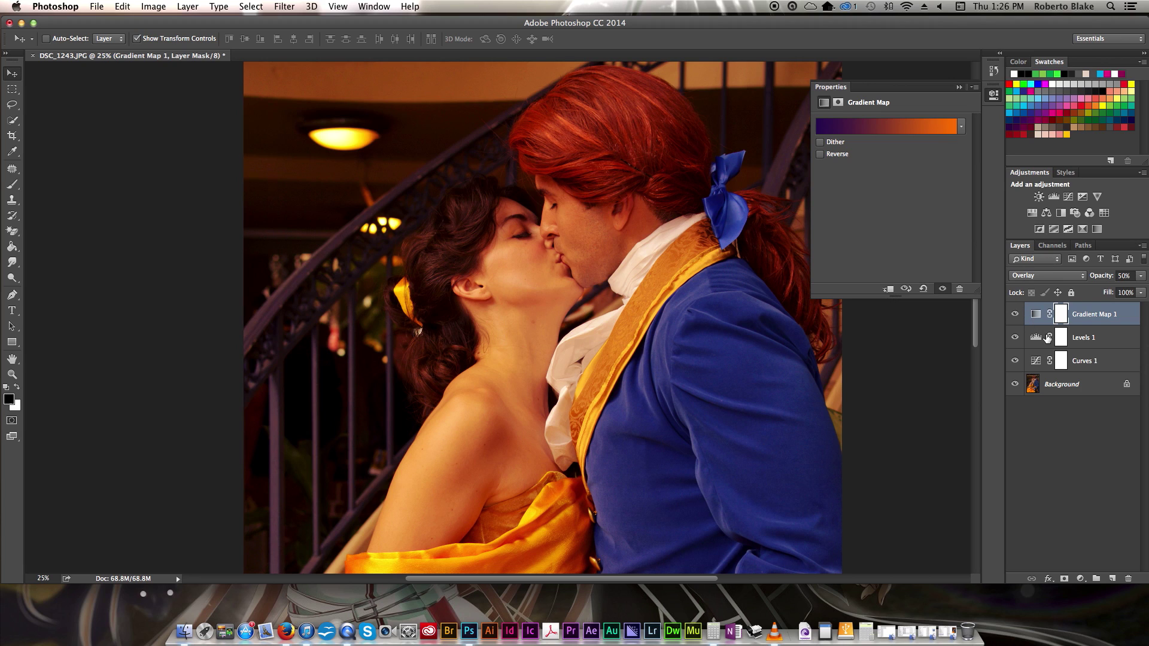
pyautogui.press('super+0')
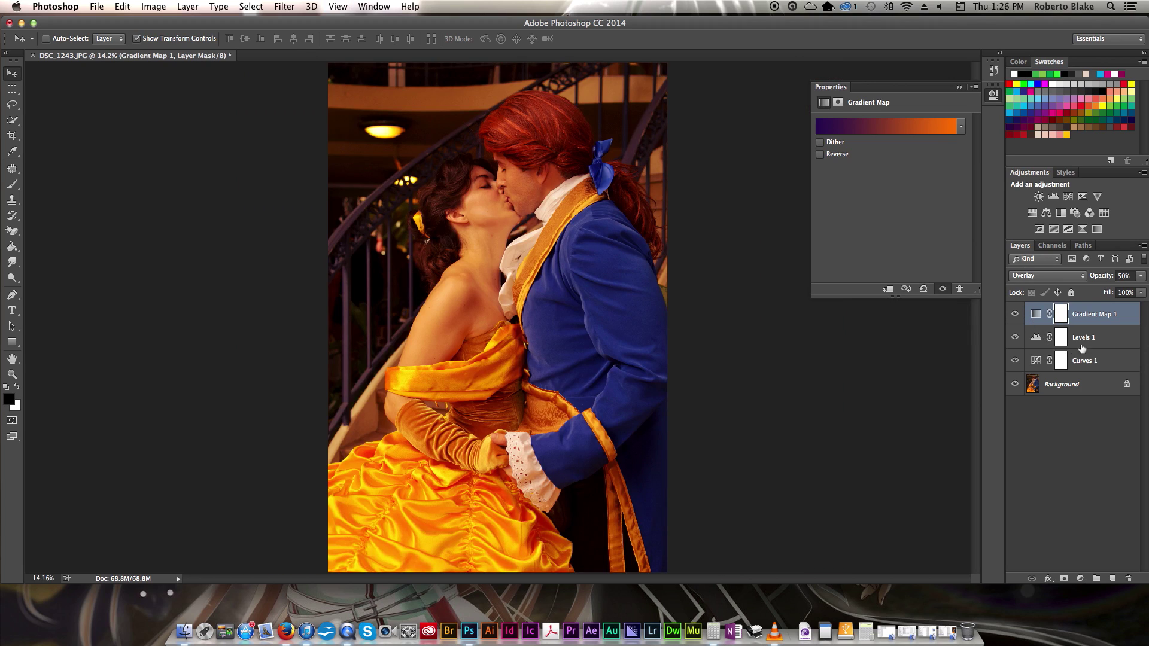
pyautogui.click(1055, 278)
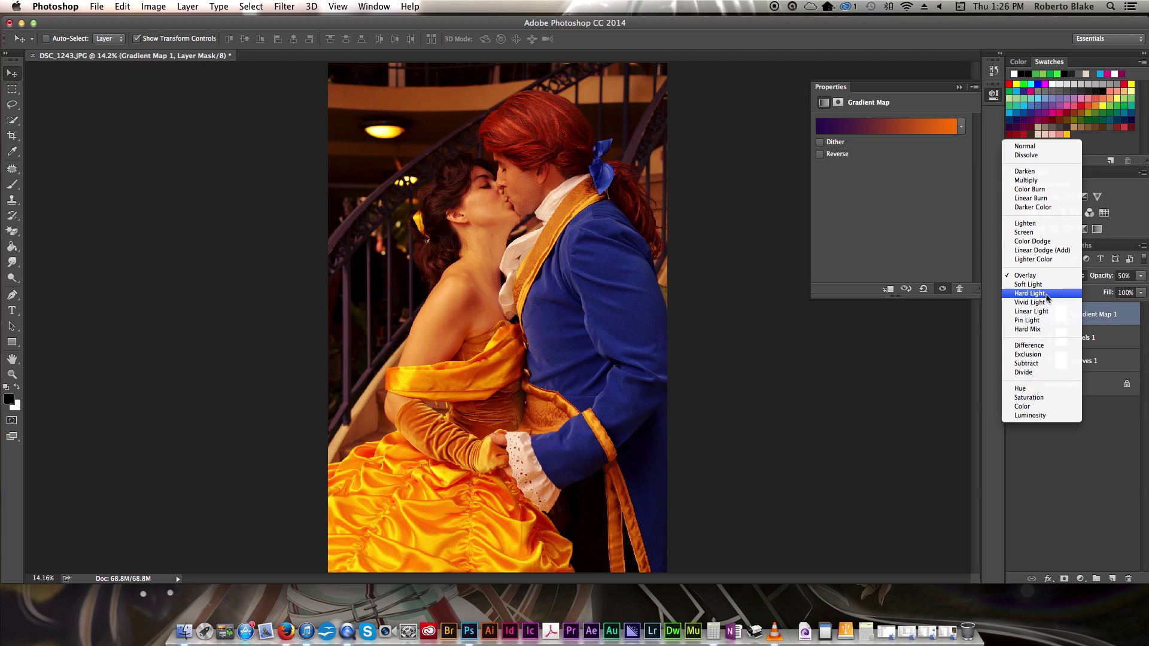
pyautogui.click(1052, 286)
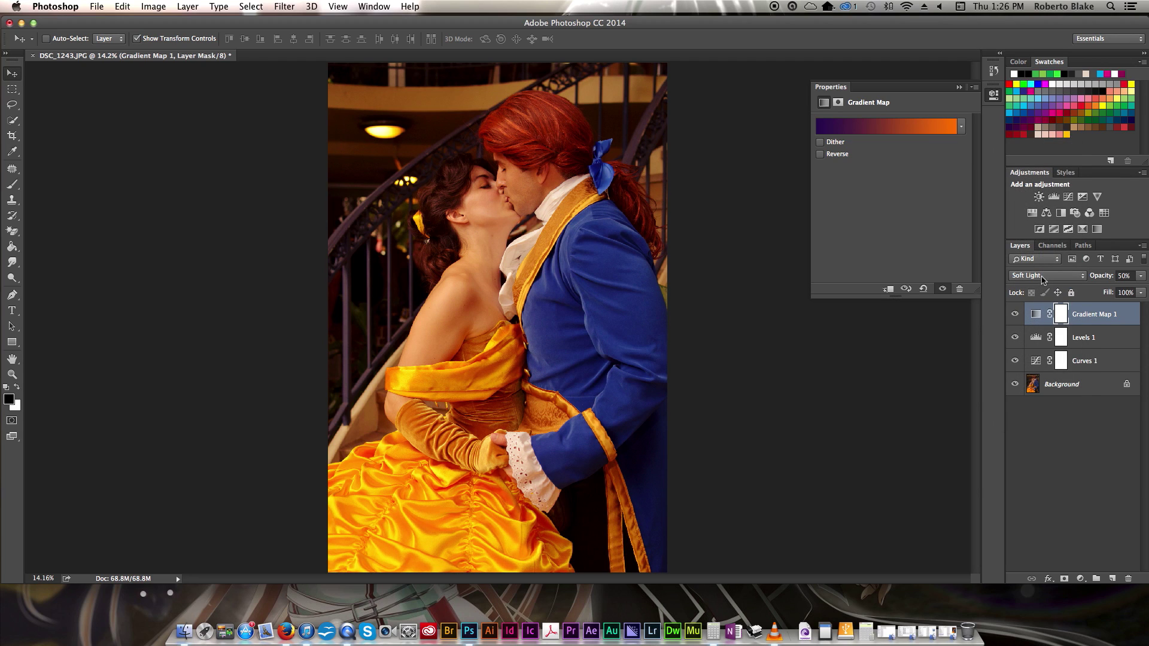
# Step: Try Hard Light and Linear Light, then set Gradient Map 1 to the Color blend mode
pyautogui.click(1042, 276)
pyautogui.click(1028, 290)
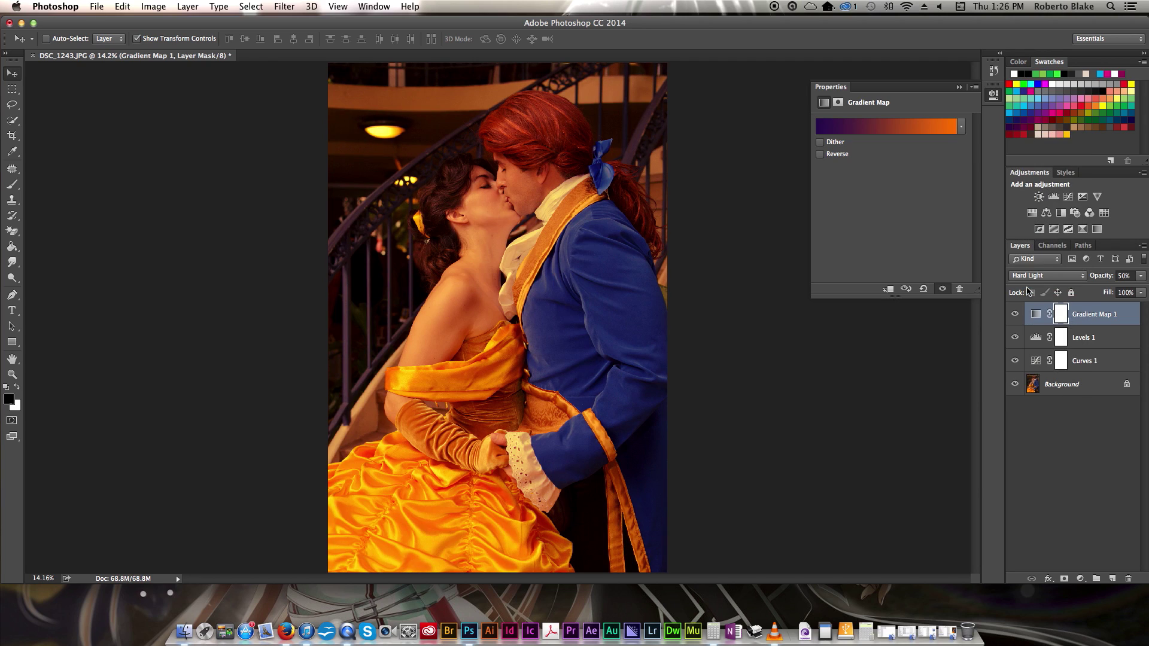
pyautogui.click(1044, 276)
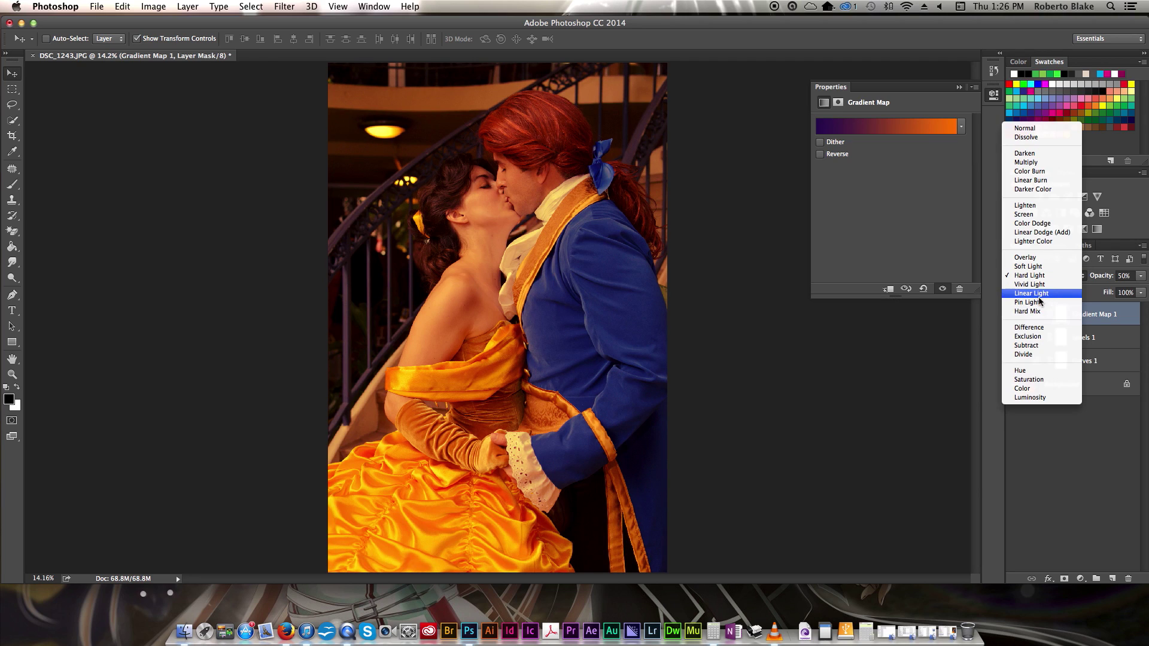
pyautogui.click(1038, 293)
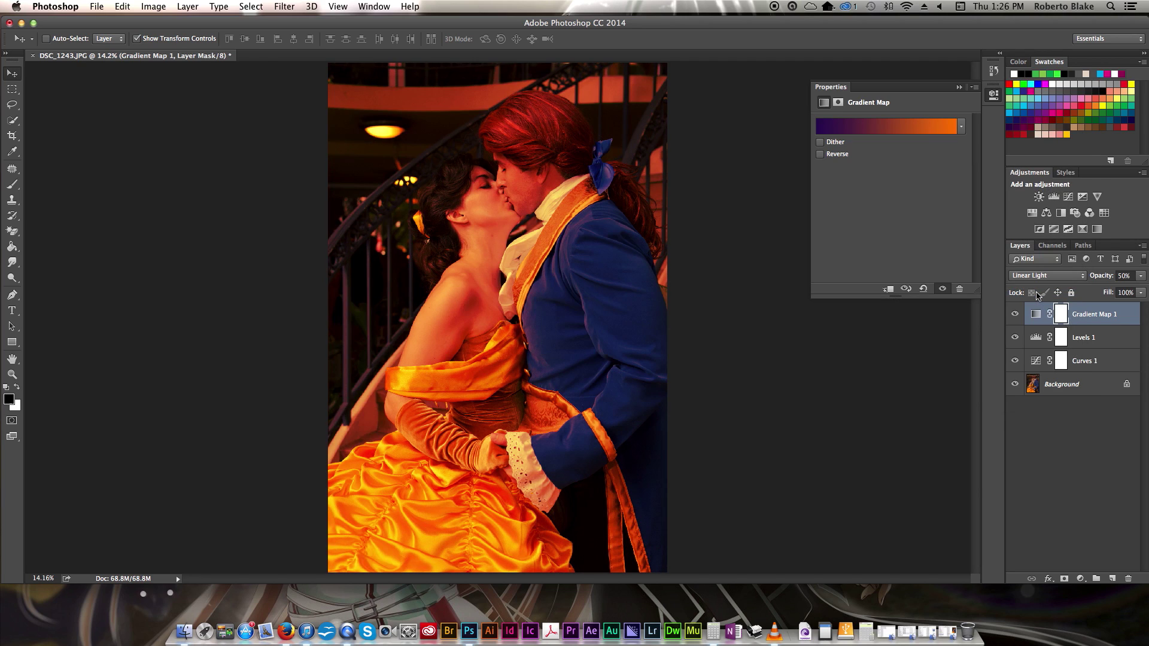
pyautogui.click(1035, 278)
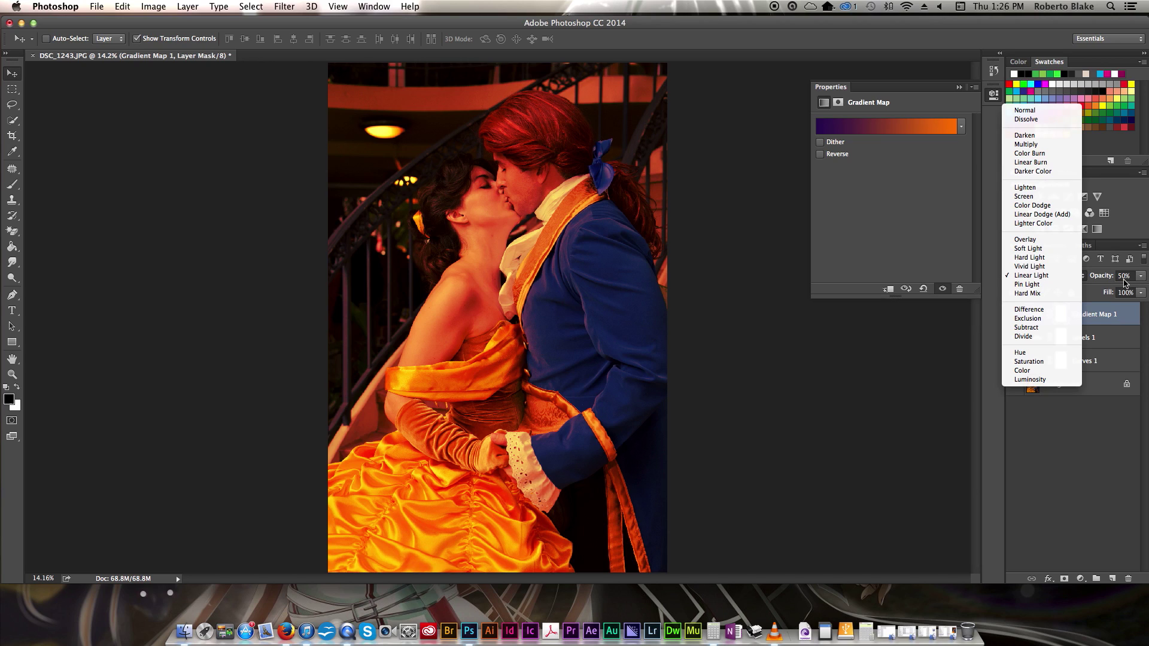
pyautogui.click(1042, 371)
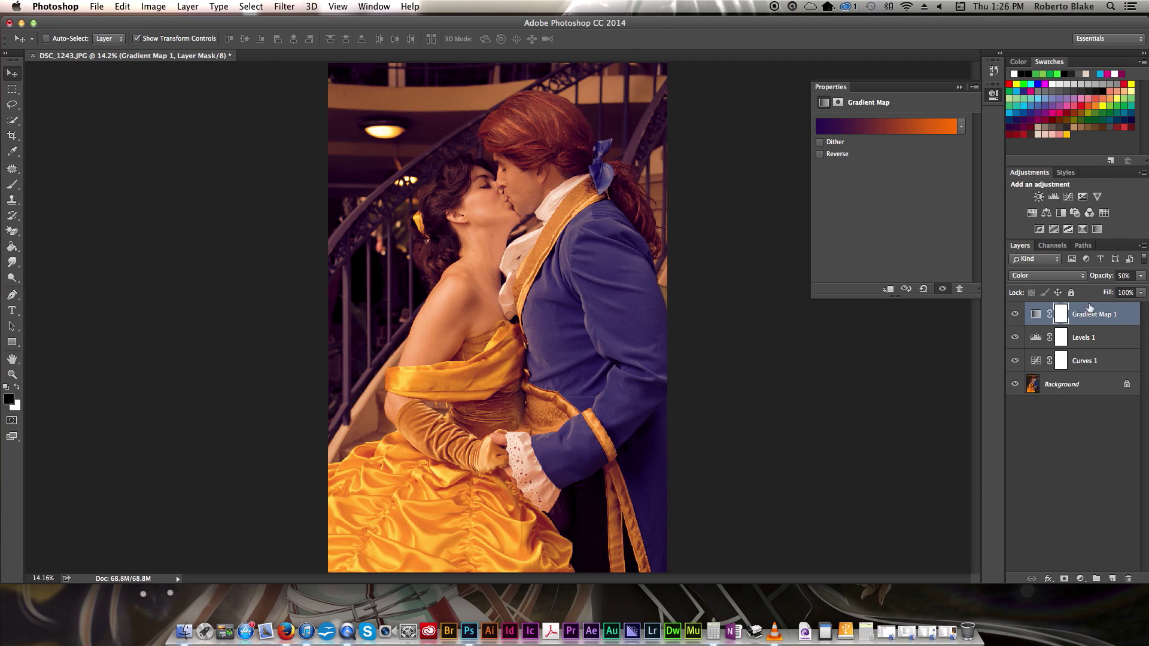
pyautogui.click(1141, 276)
# Step: Raise Gradient Map 1 to 90% opacity, then drop it to 47% and compare it hidden and shown
pyautogui.moveTo(1127, 290); pyautogui.dragTo(1138, 291)
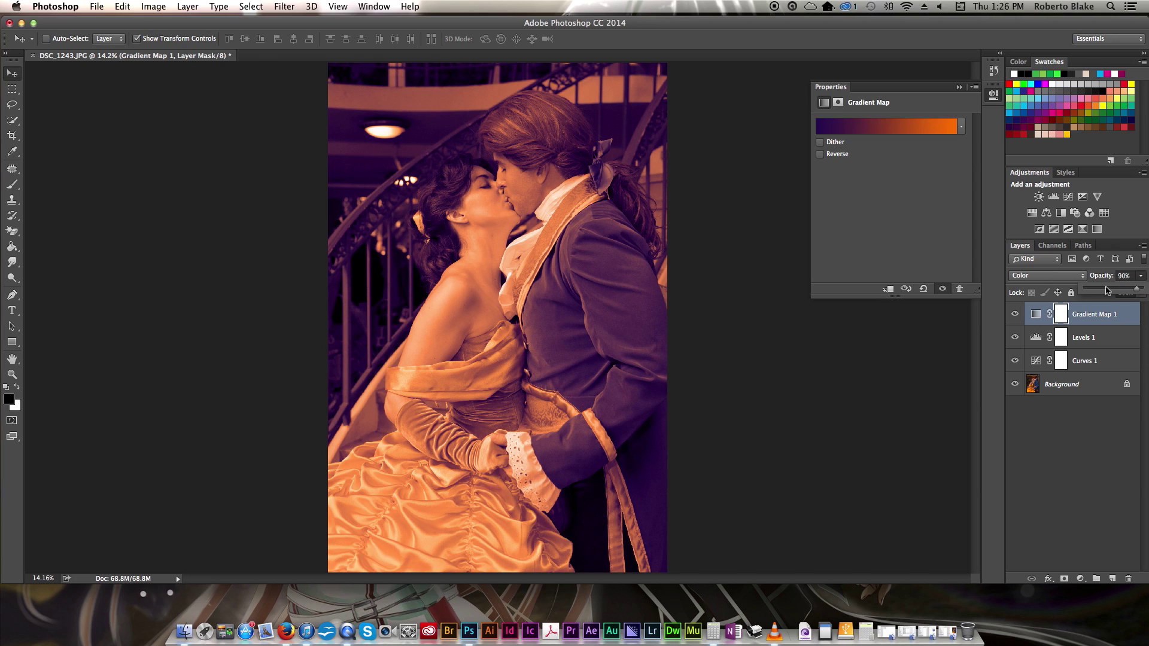
pyautogui.click(908, 252)
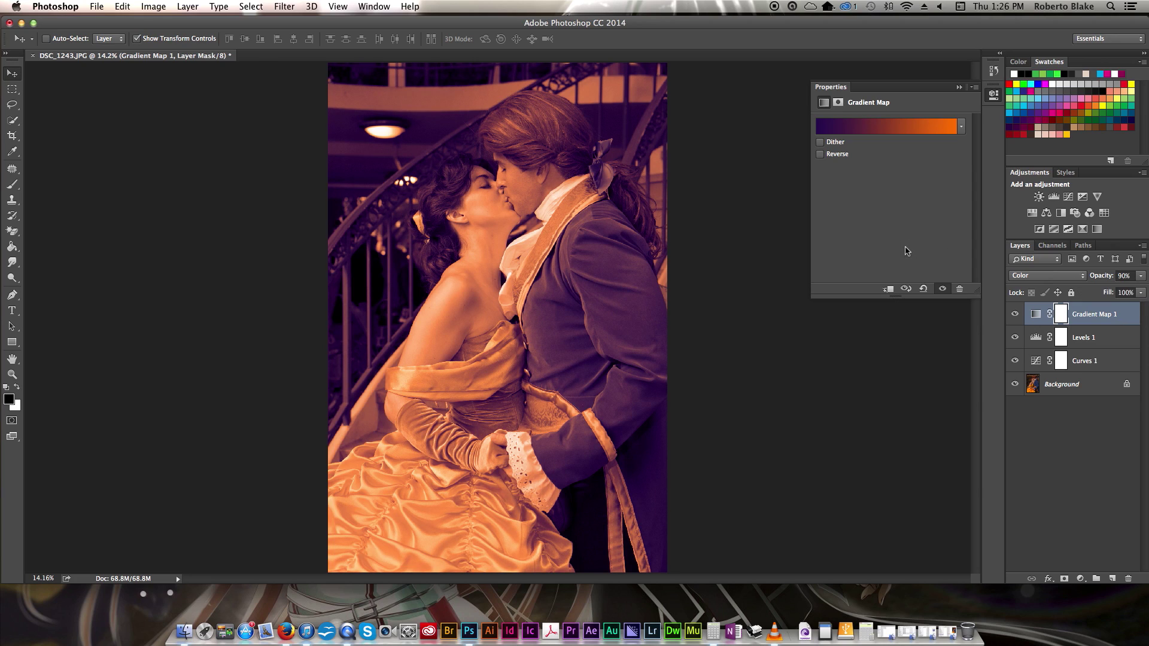
pyautogui.click(1141, 276)
pyautogui.moveTo(1124, 287); pyautogui.dragTo(1114, 290)
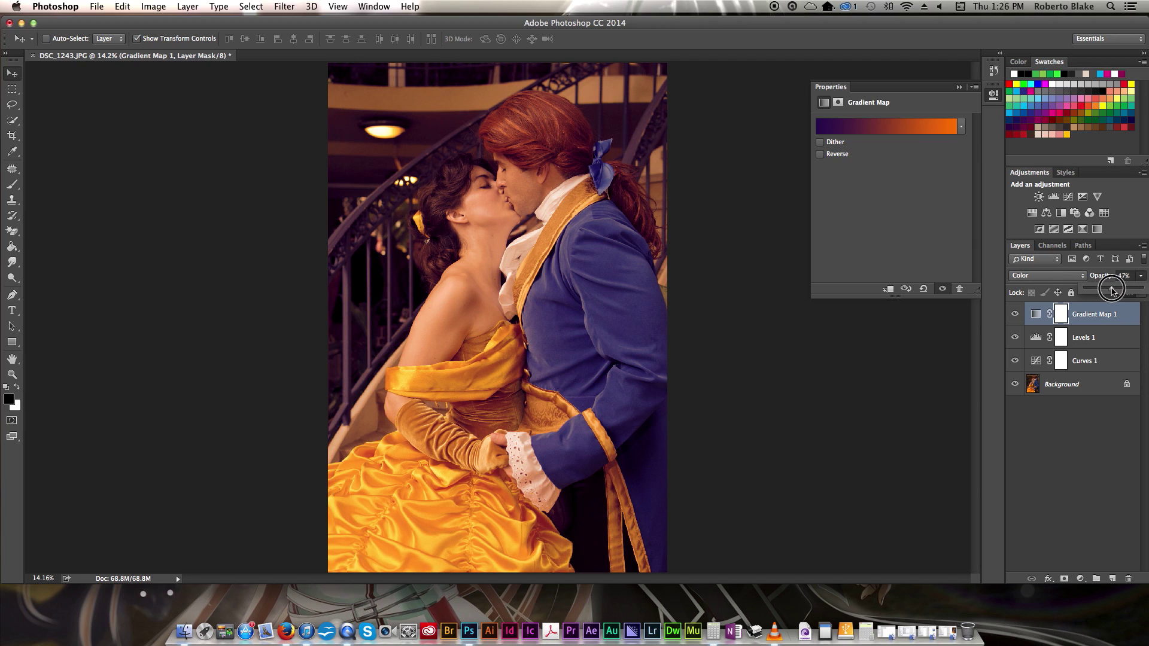
pyautogui.click(1017, 317)
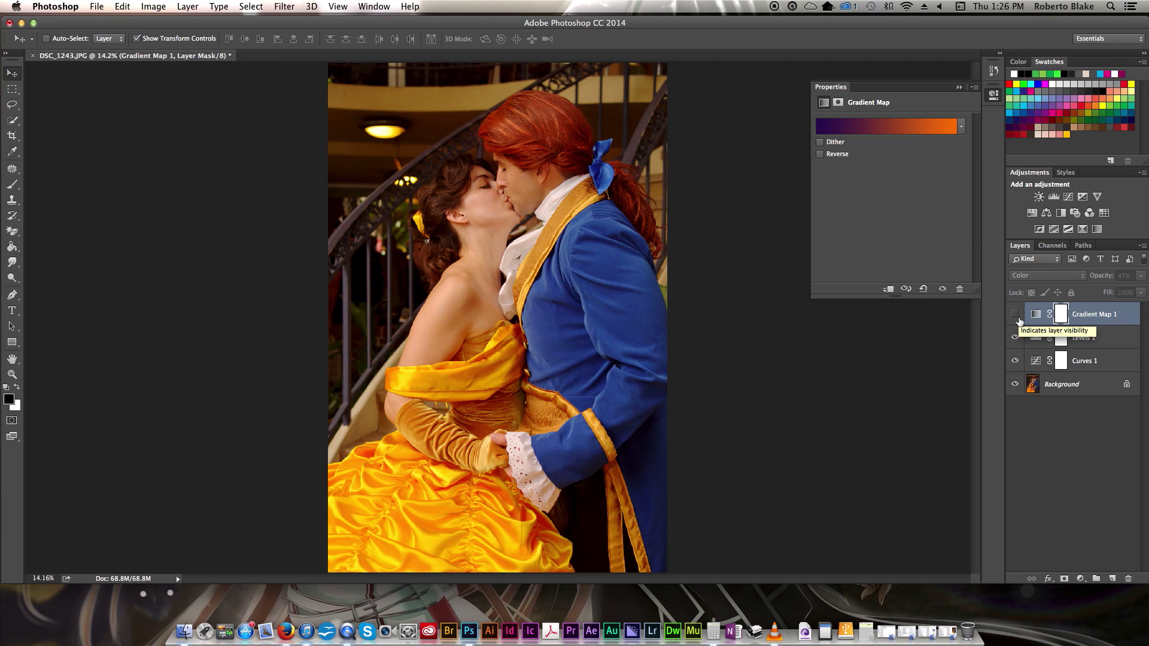
pyautogui.click(1015, 315)
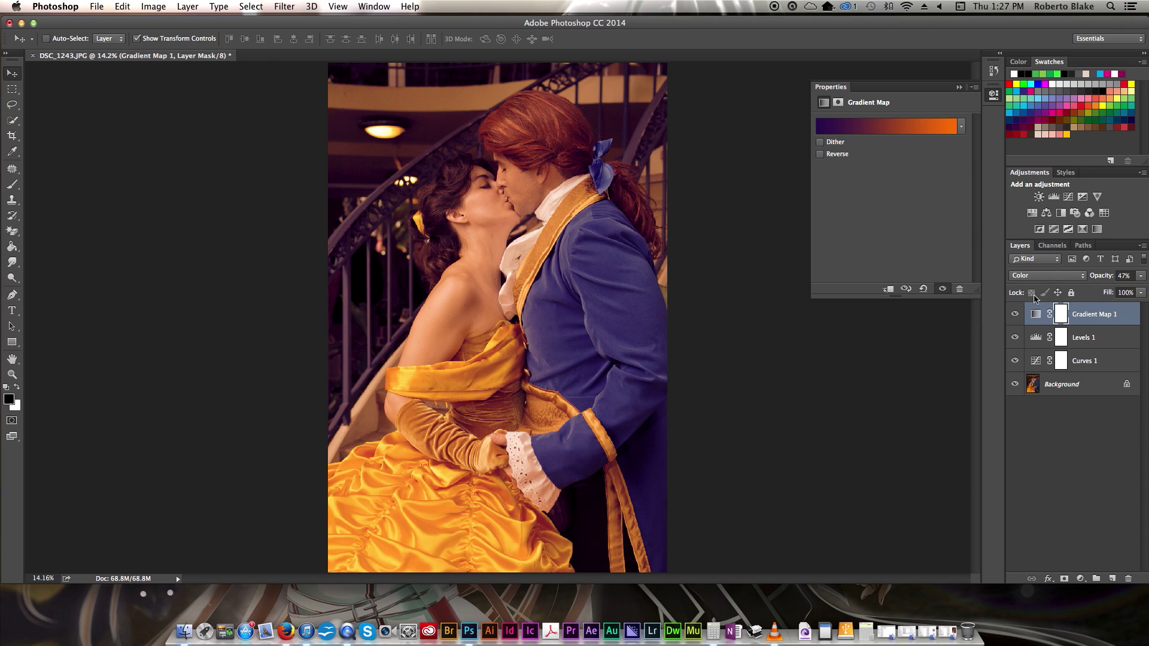
# Step: Set Gradient Map 1 to Hue blend and try the blue-red-yellow and purple-orange presets
pyautogui.click(1055, 278)
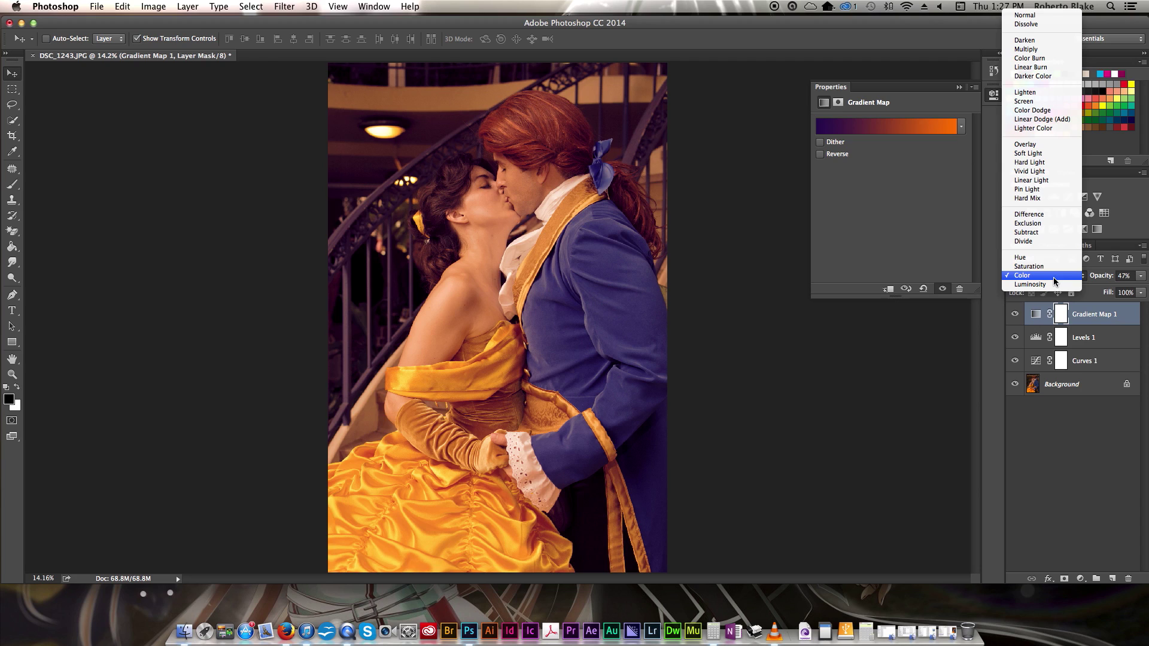
pyautogui.click(1044, 263)
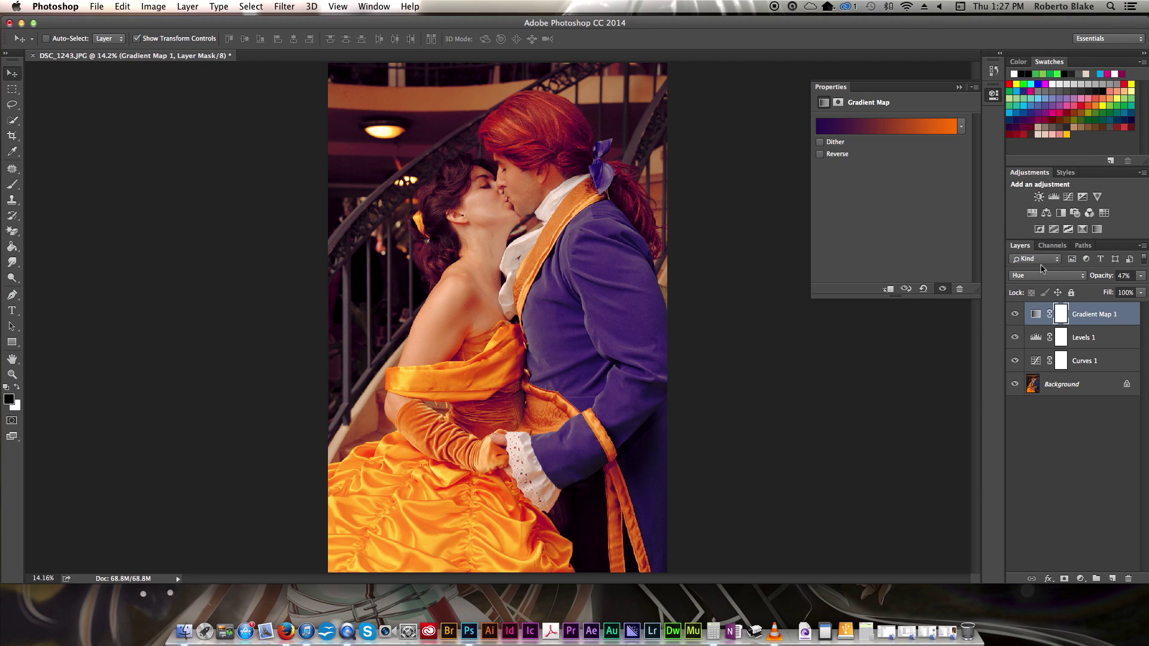
pyautogui.click(963, 130)
pyautogui.click(928, 156)
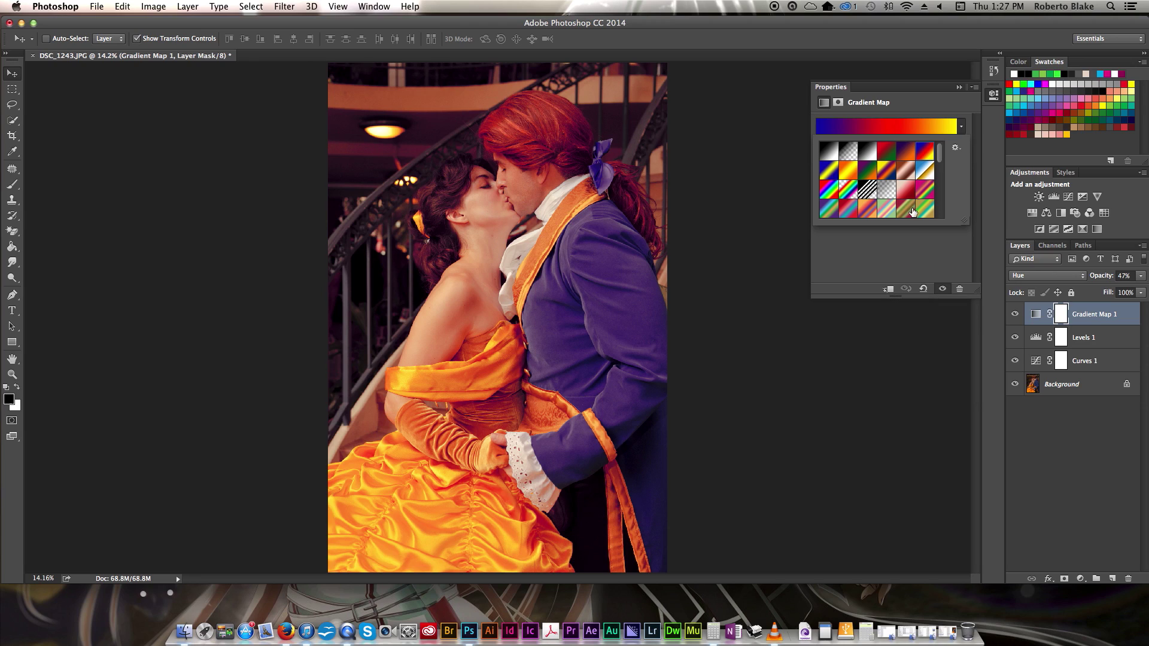
pyautogui.click(887, 263)
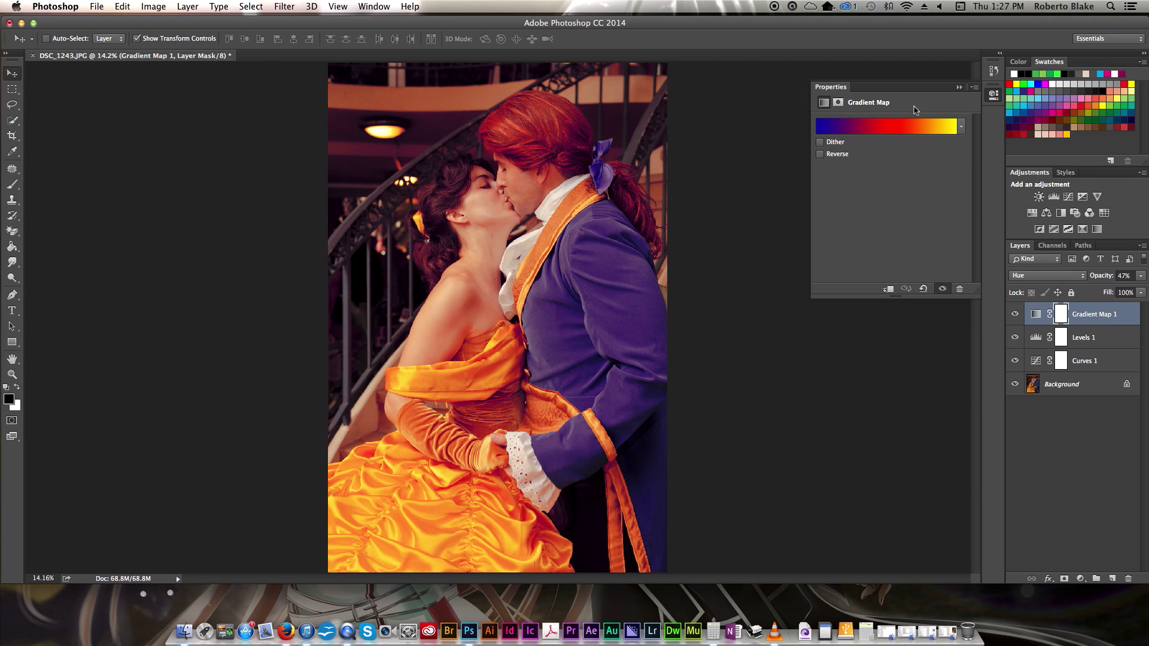
pyautogui.click(961, 127)
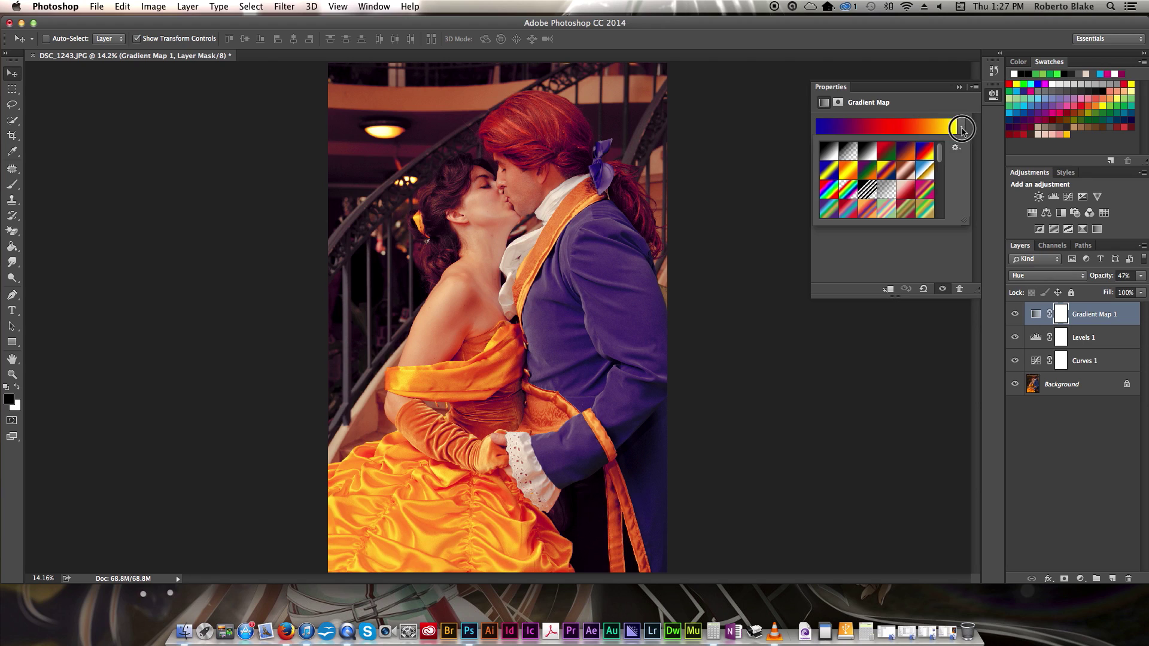
pyautogui.click(906, 152)
# Step: Set 65% opacity, switch to the black-to-white gradient in Overlay mode, and compare it hidden and shown
pyautogui.press('6')
pyautogui.press('5')
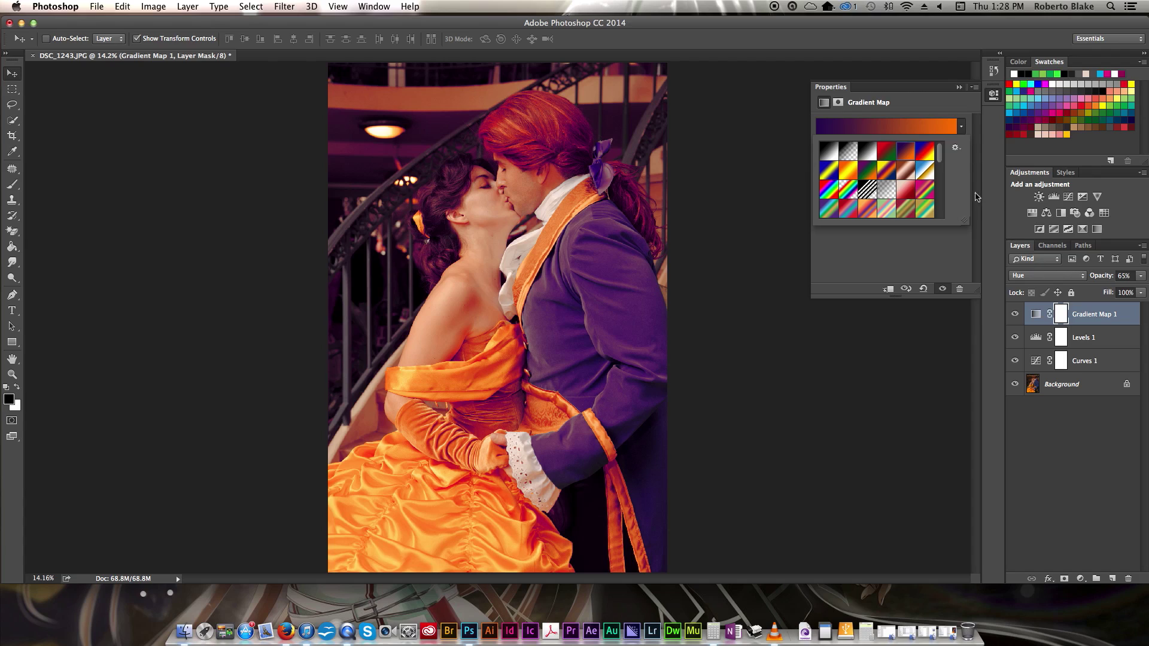
pyautogui.click(872, 160)
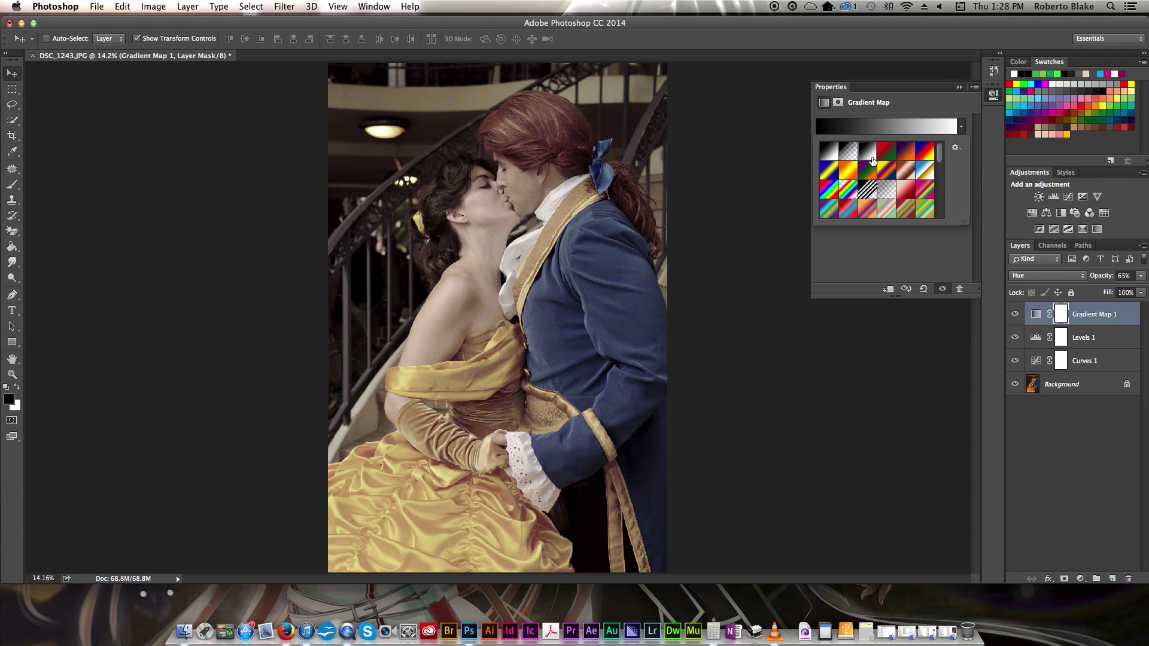
pyautogui.click(1069, 276)
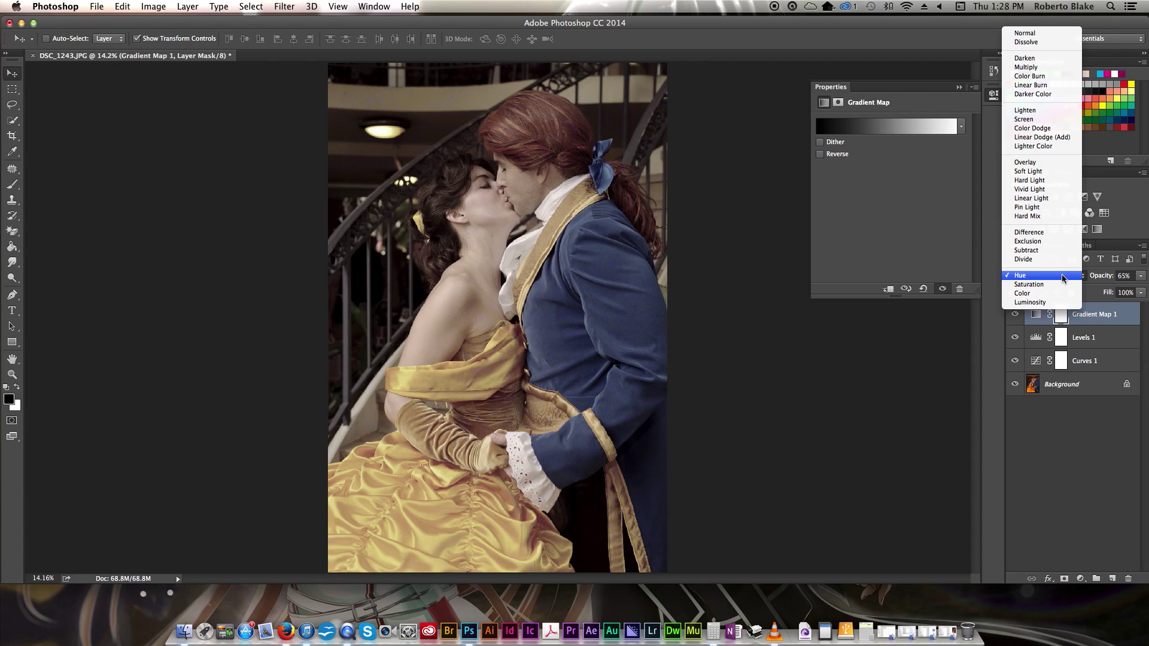
pyautogui.click(1040, 162)
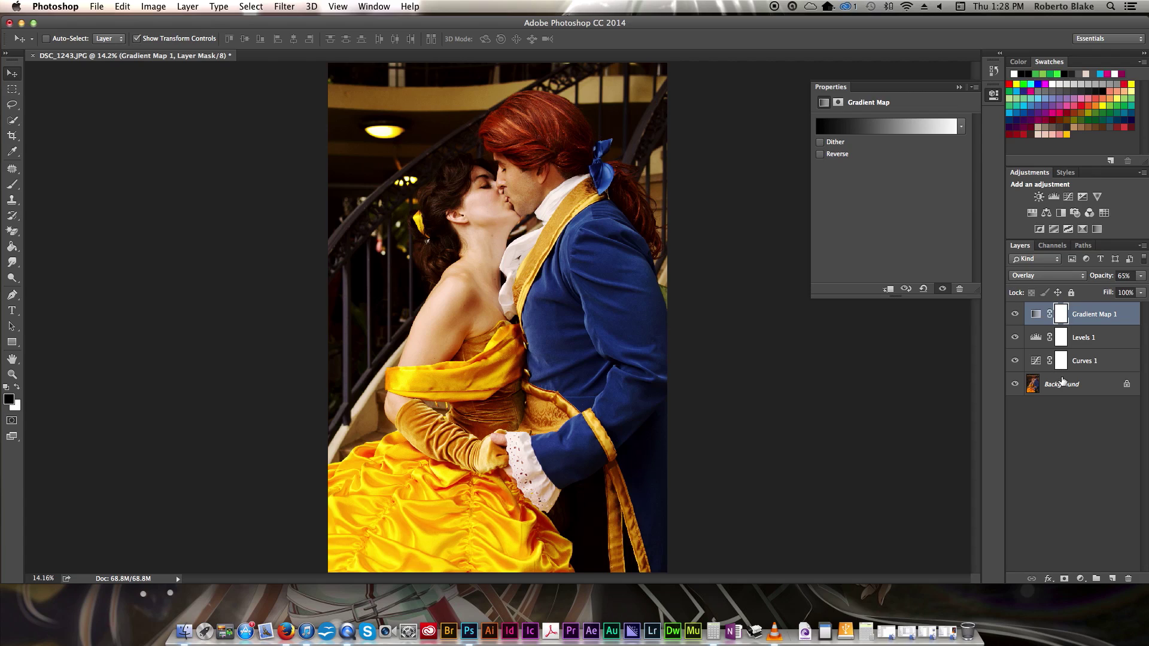
pyautogui.click(1015, 315)
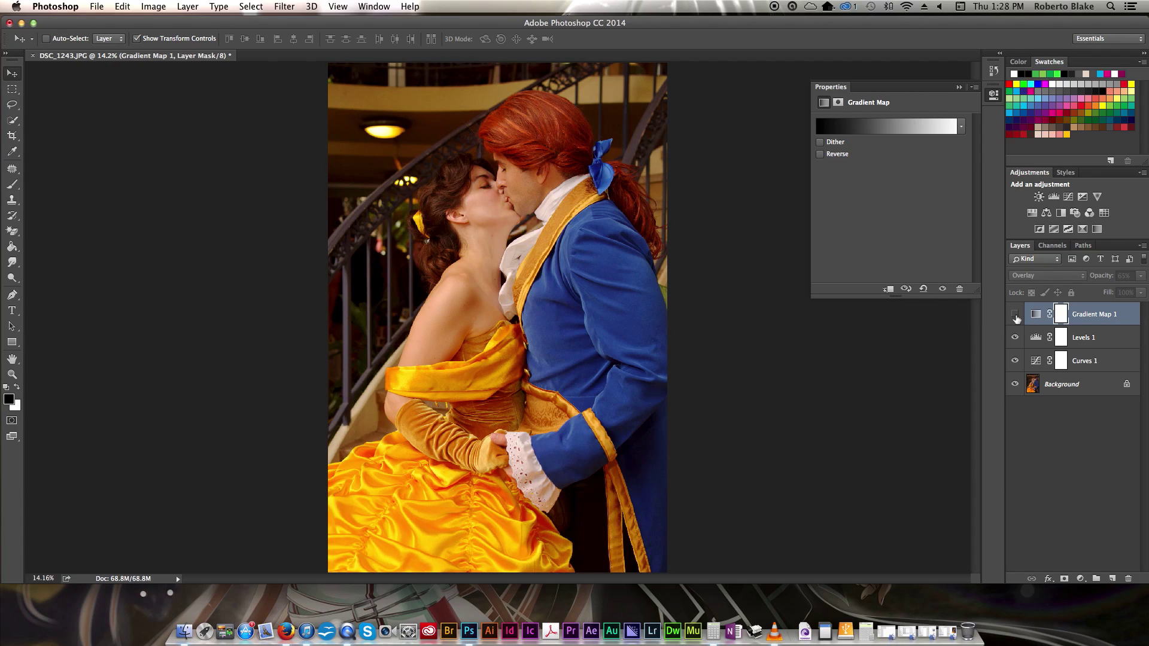
pyautogui.click(1016, 315)
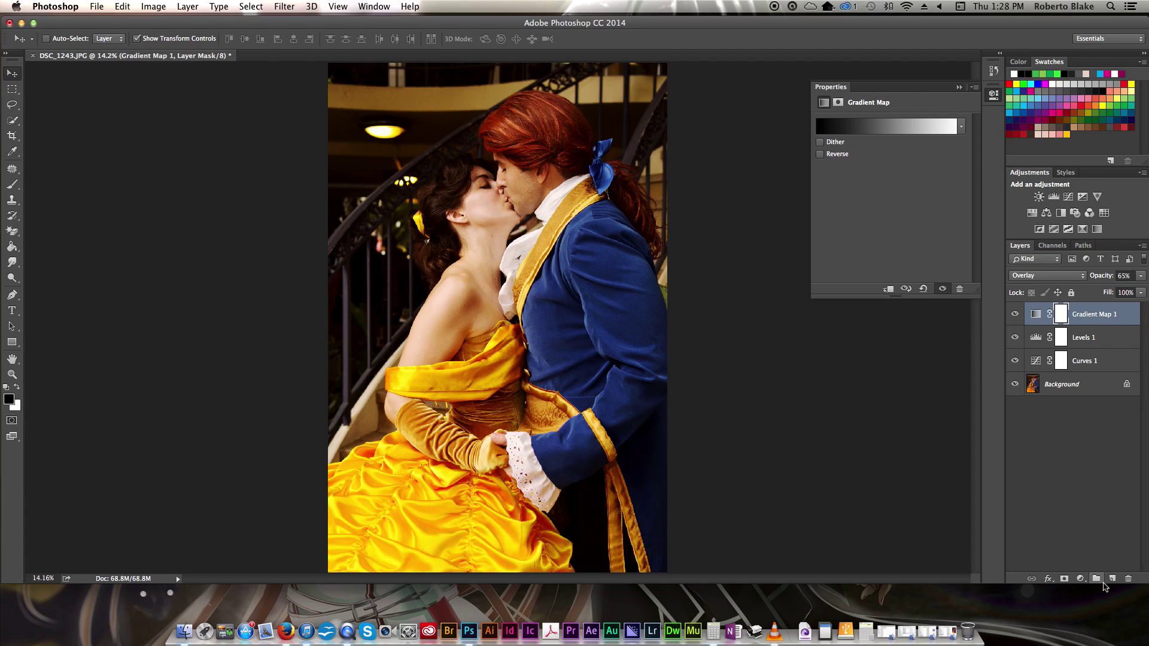
# Step: Add a second Gradient Map adjustment layer using the violet-to-orange preset
pyautogui.click(1081, 578)
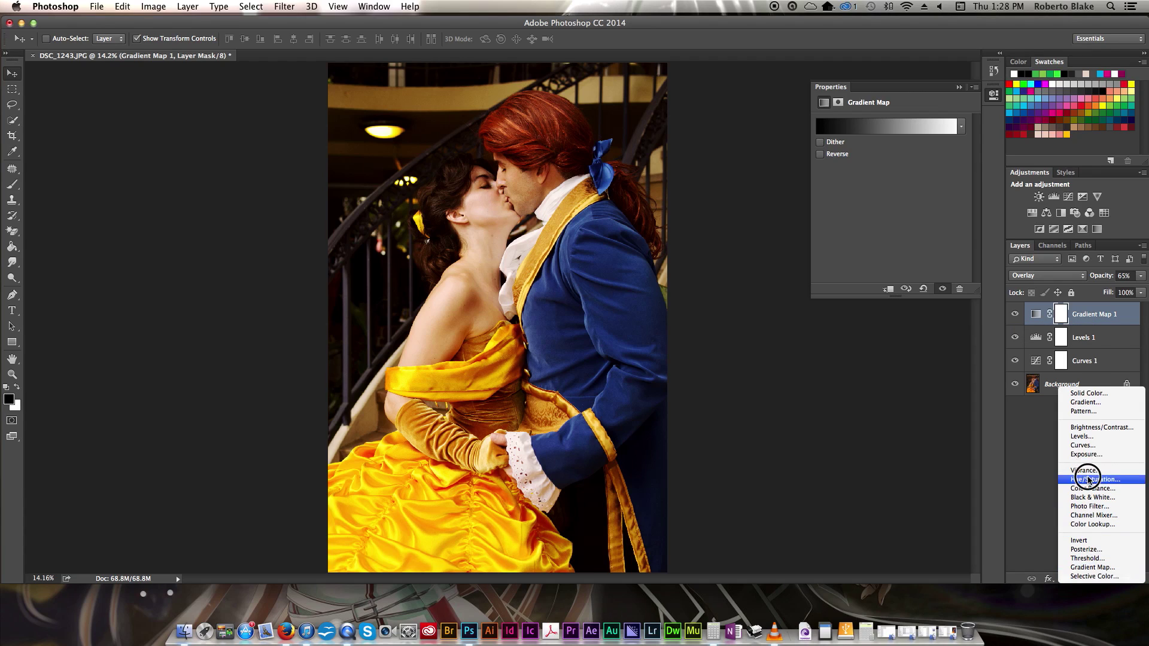
pyautogui.click(1100, 567)
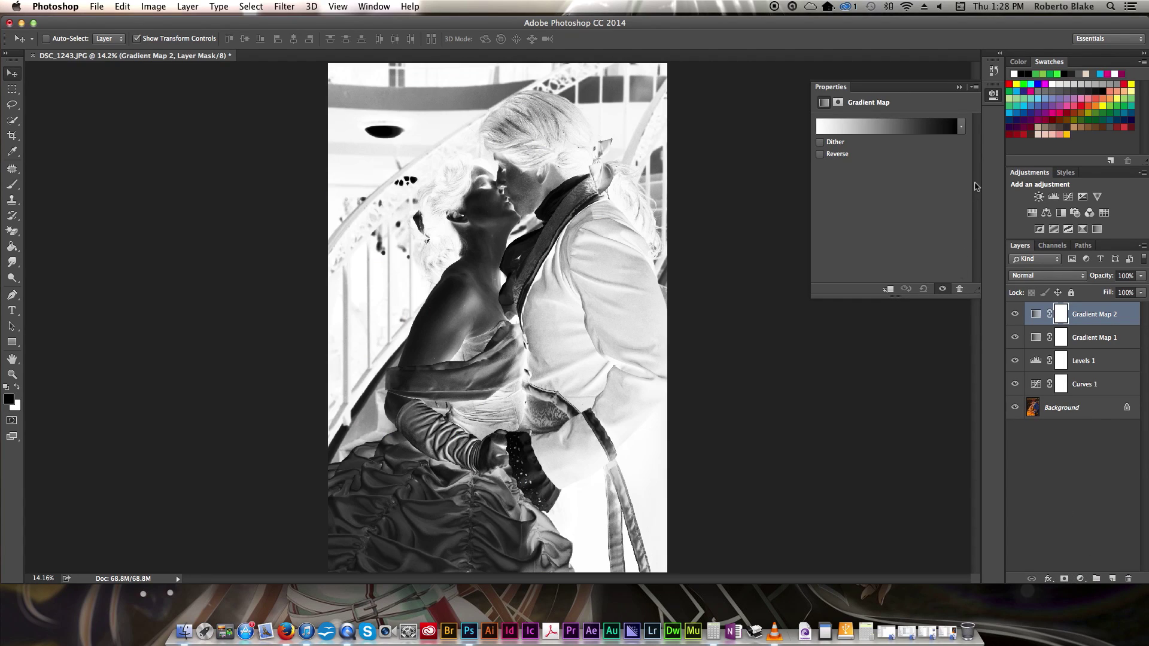
pyautogui.click(961, 126)
pyautogui.click(905, 157)
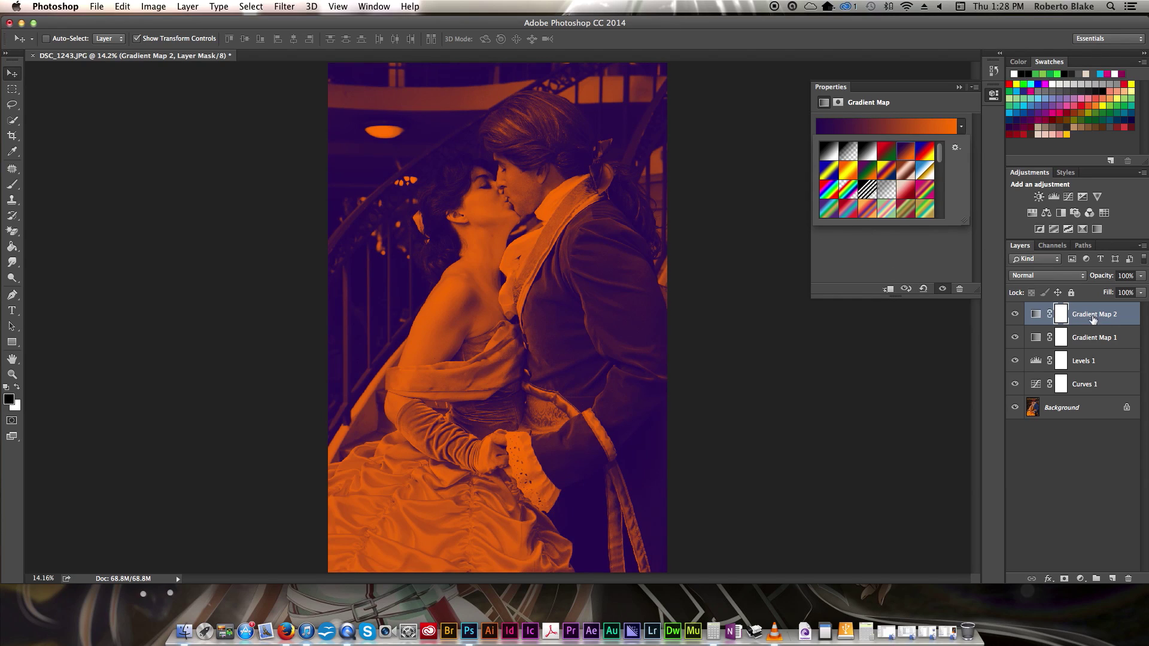
# Step: Blend the new gradient map in Color mode at 50% opacity
pyautogui.click(1067, 280)
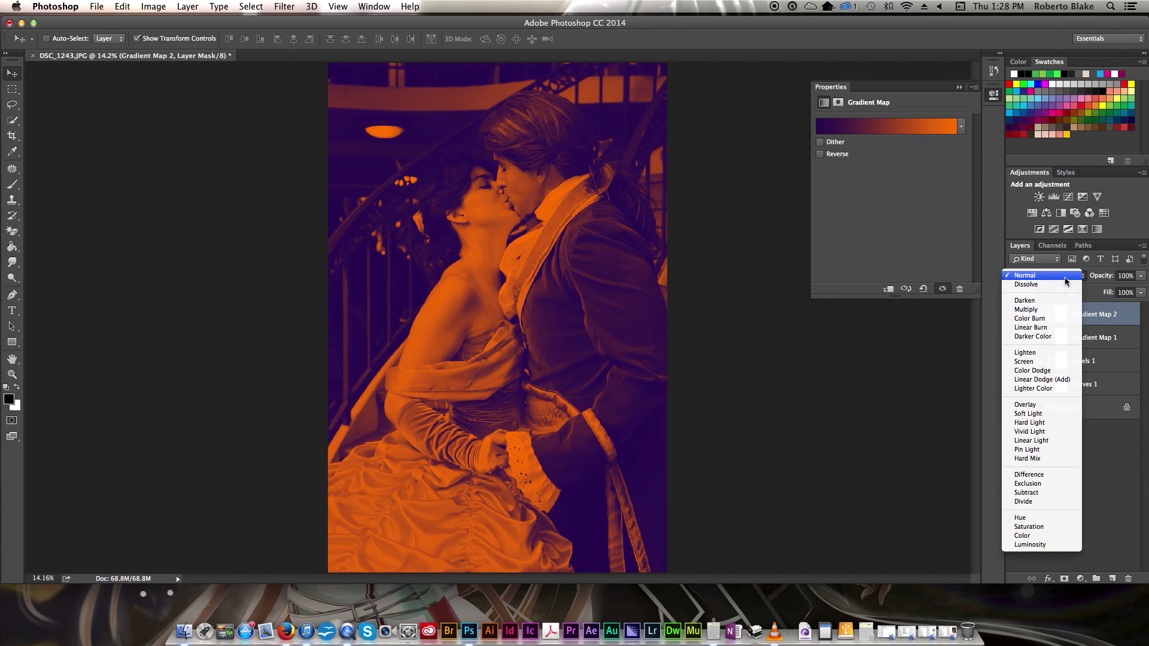
pyautogui.click(1030, 519)
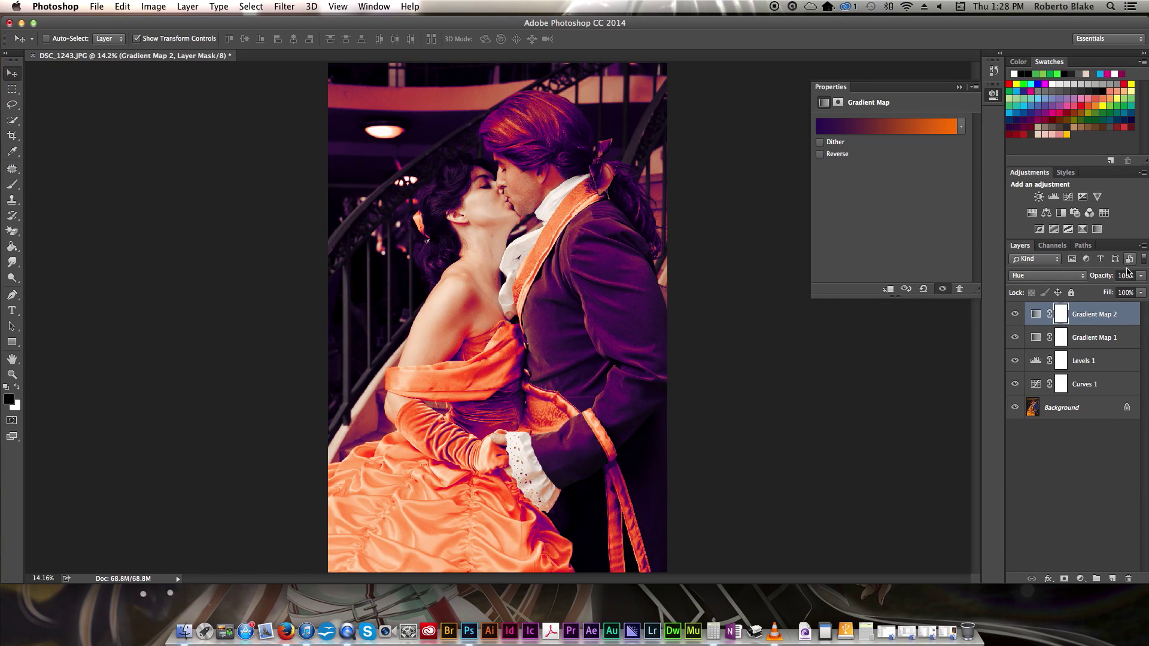
pyautogui.click(1142, 275)
pyautogui.moveTo(1100, 293); pyautogui.dragTo(1121, 289)
pyautogui.click(1056, 275)
pyautogui.click(1048, 294)
pyautogui.click(1140, 277)
pyautogui.click(1115, 292)
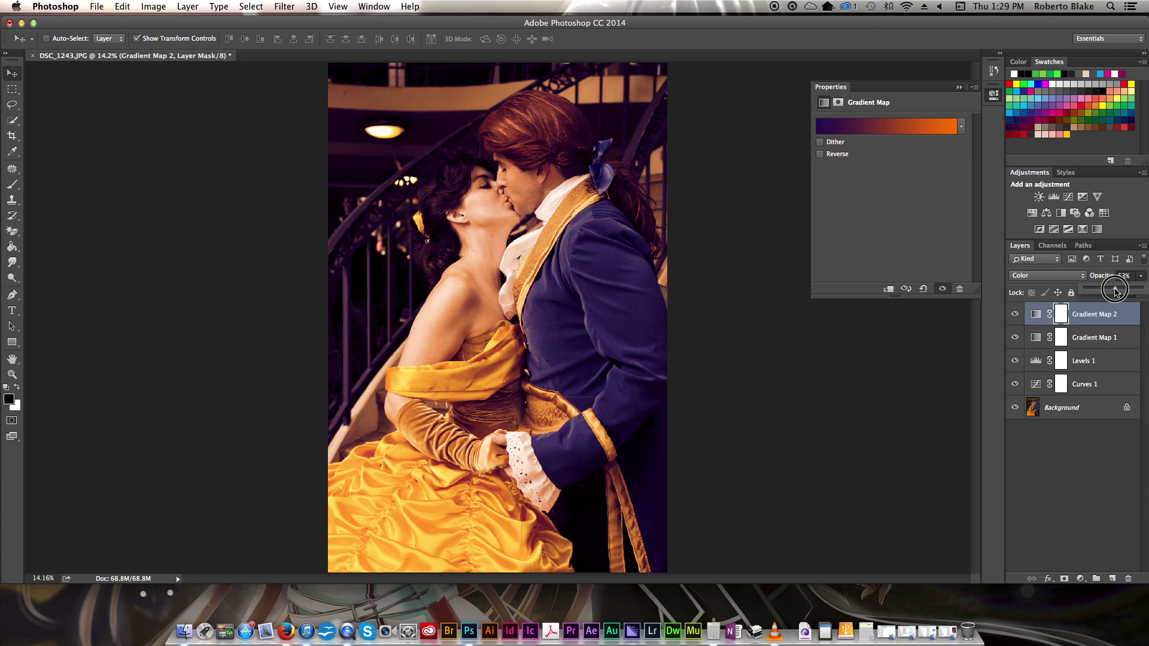
pyautogui.moveTo(1115, 291); pyautogui.dragTo(1114, 292)
pyautogui.click(1089, 339)
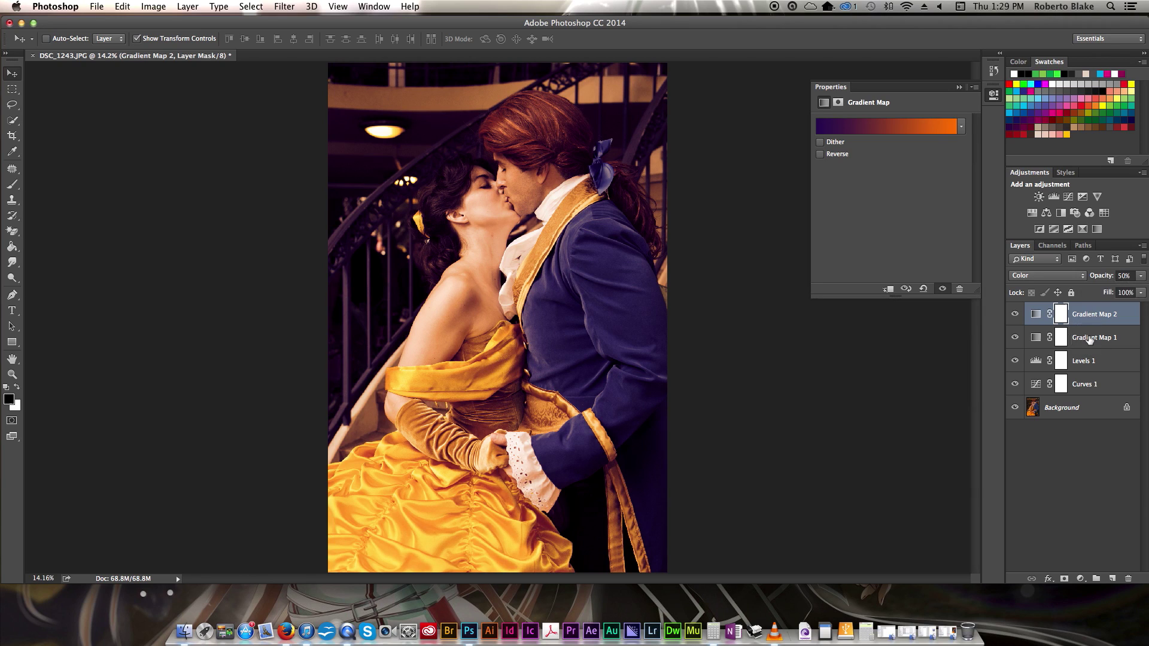
# Step: Review Gradient Map 1's settings, then select Gradient Map 2's layer mask for editing
pyautogui.click(1089, 338)
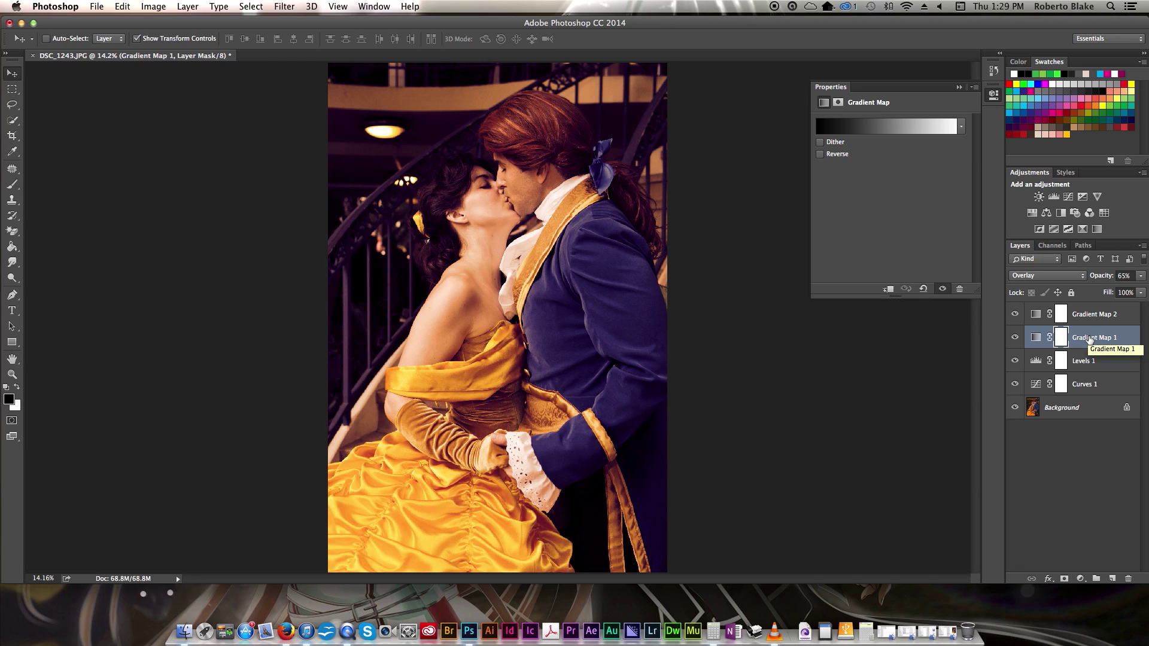
pyautogui.click(1094, 314)
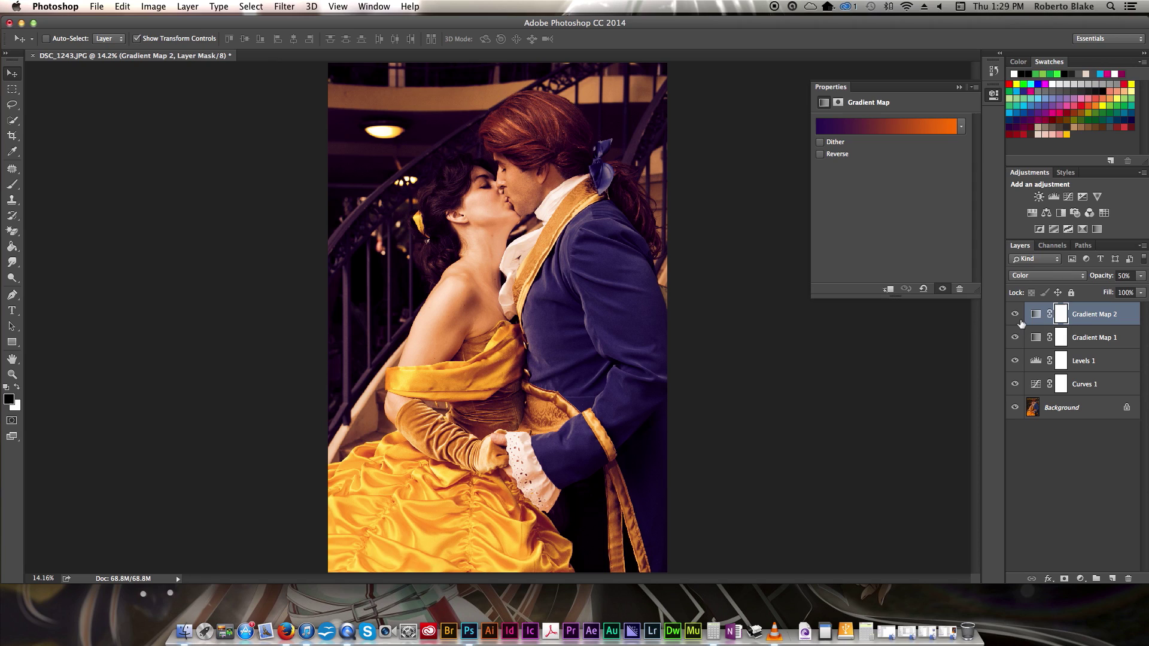
pyautogui.click(1064, 316)
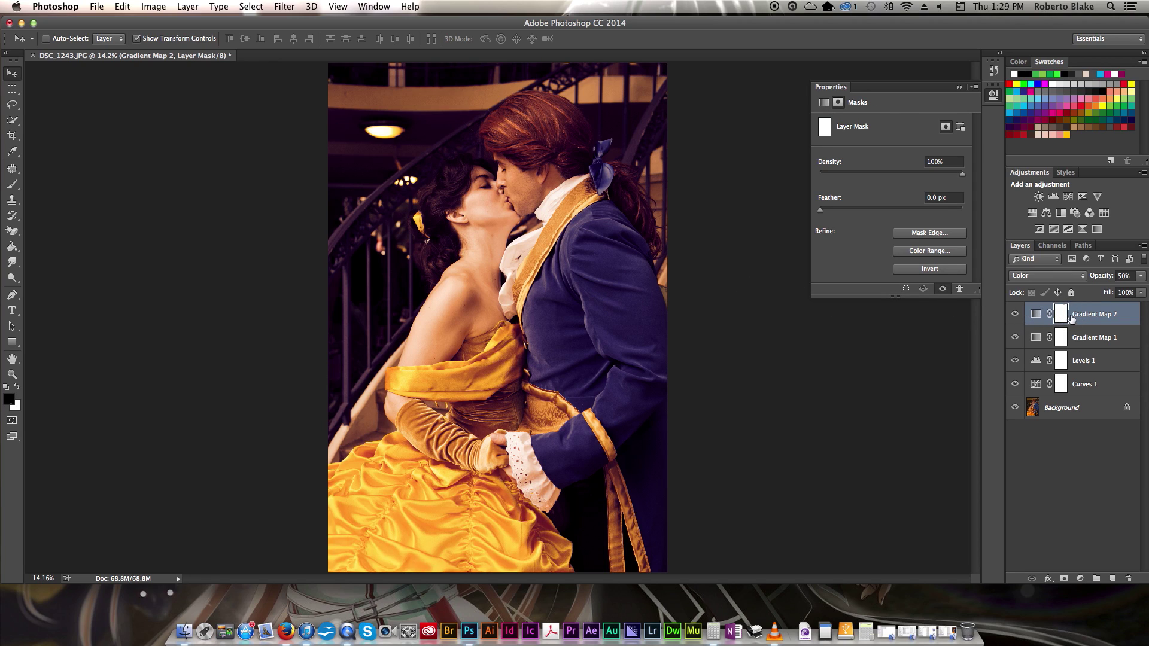
# Step: Paint black on Gradient Map 2's mask over the coat's sleeve and shoulder with a 700-size, 60%-opacity brush
pyautogui.press('b')
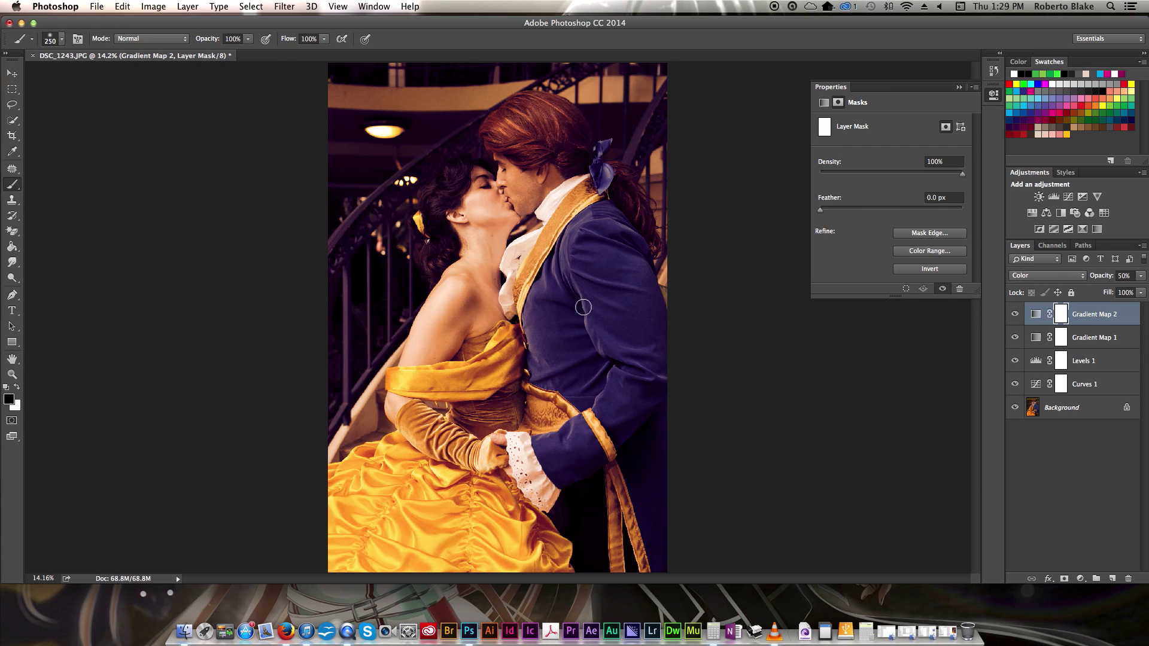
pyautogui.press(']')
pyautogui.press(']')
pyautogui.press(']')
pyautogui.press(']')
pyautogui.press(']')
pyautogui.press(']')
pyautogui.press(']')
pyautogui.press(']')
pyautogui.press('6')
pyautogui.moveTo(596, 314)
pyautogui.mouseDown()
pyautogui.moveTo(596, 260)
pyautogui.moveTo(578, 265)
pyautogui.moveTo(539, 328)
pyautogui.moveTo(572, 316)
pyautogui.moveTo(565, 335)
pyautogui.moveTo(612, 392)
pyautogui.moveTo(609, 410)
pyautogui.moveTo(636, 406)
pyautogui.moveTo(648, 343)
pyautogui.moveTo(629, 263)
pyautogui.moveTo(602, 230)
pyautogui.moveTo(627, 265)
pyautogui.moveTo(631, 325)
pyautogui.moveTo(623, 340)
pyautogui.moveTo(597, 339)
pyautogui.moveTo(601, 371)
pyautogui.moveTo(594, 358)
pyautogui.moveTo(625, 345)
pyautogui.moveTo(569, 450)
pyautogui.mouseUp()
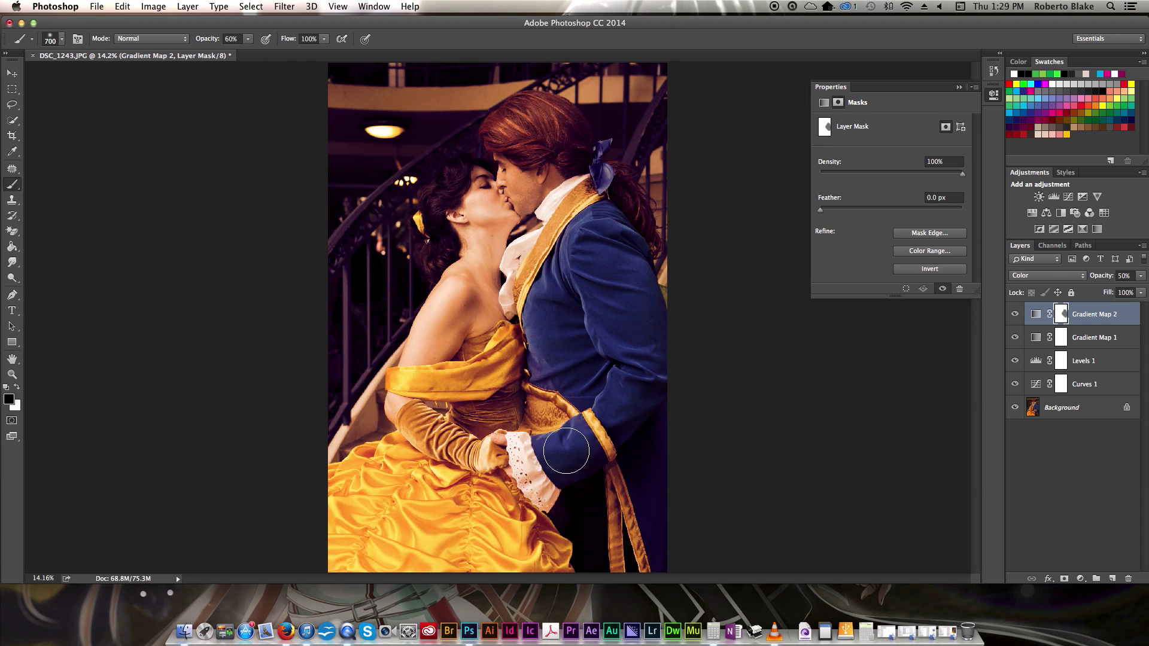